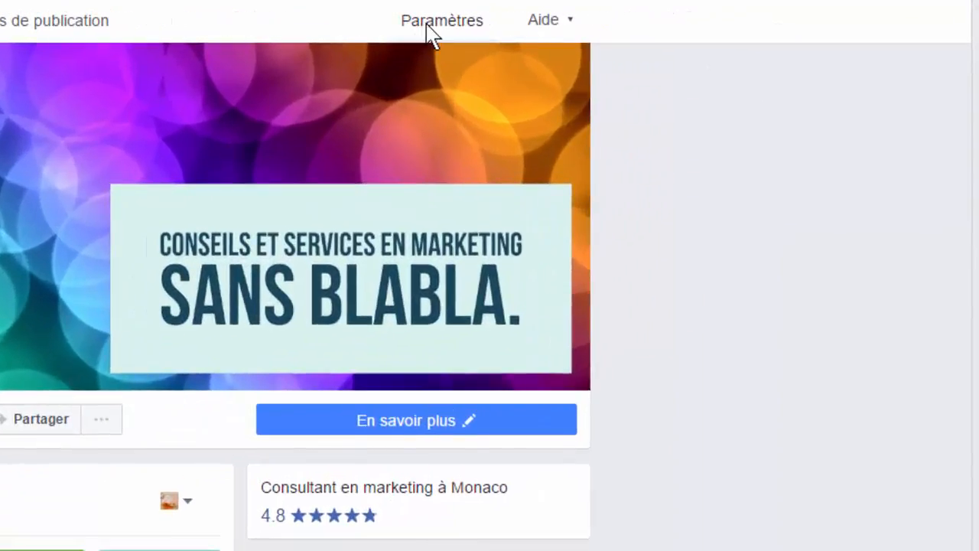
# Open the list of available templates in the Page's "Modifier la Page" settings.
pyautogui.click(669, 13)
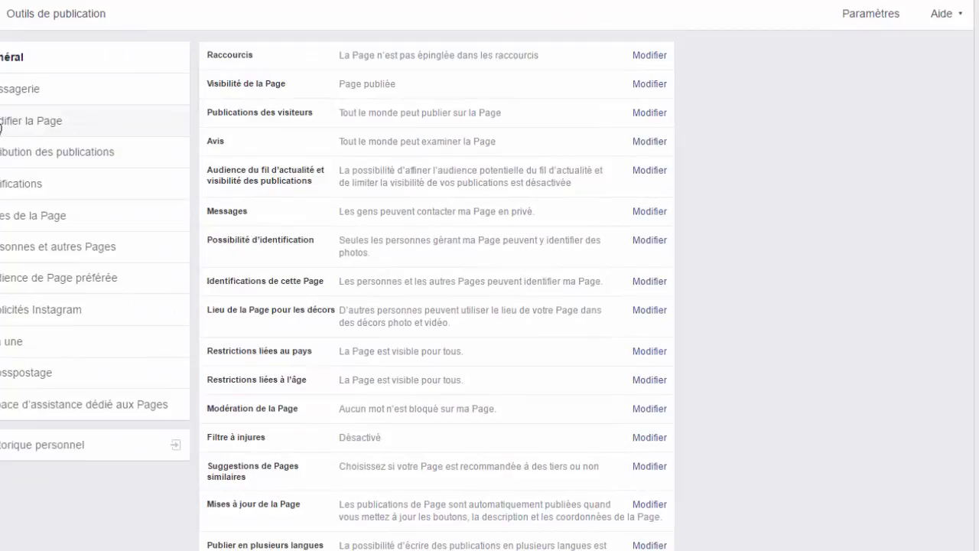
pyautogui.click(16, 129)
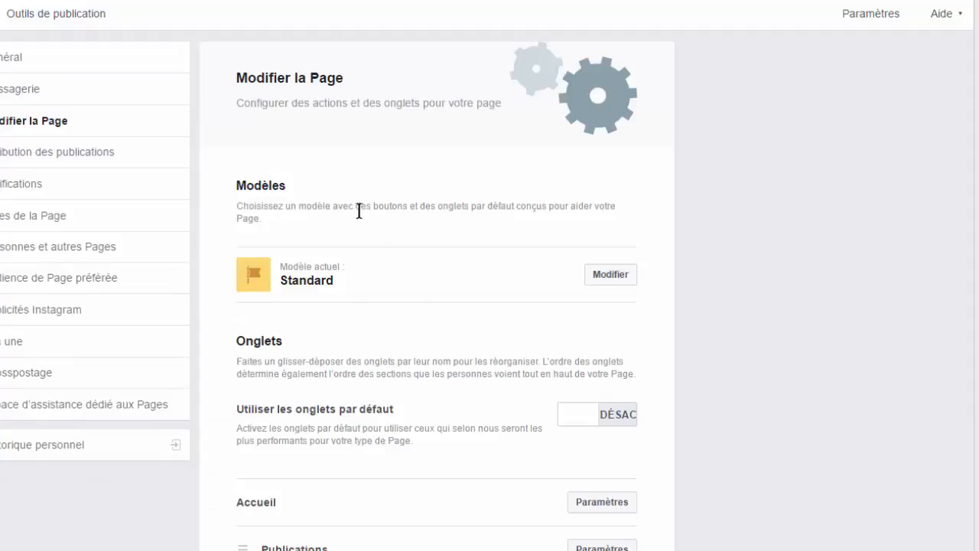
pyautogui.click(608, 284)
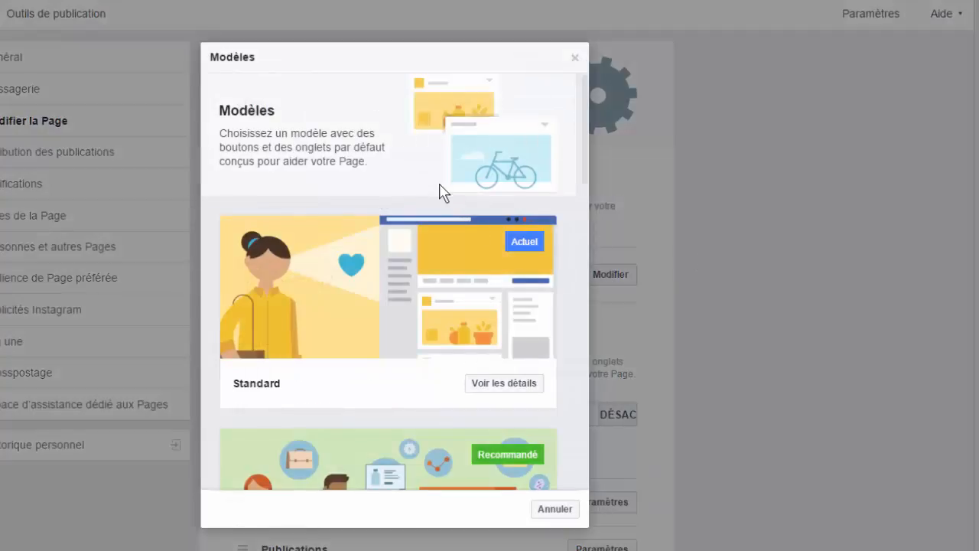
# View the details of the Entreprise template, then return to the template list.
pyautogui.scroll(-1, 428, 187)
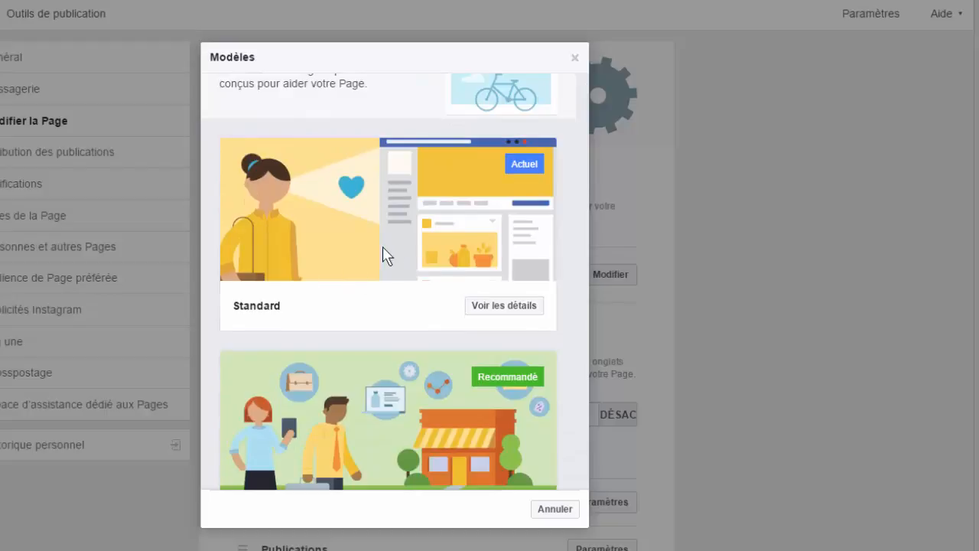
pyautogui.scroll(-1, 382, 248)
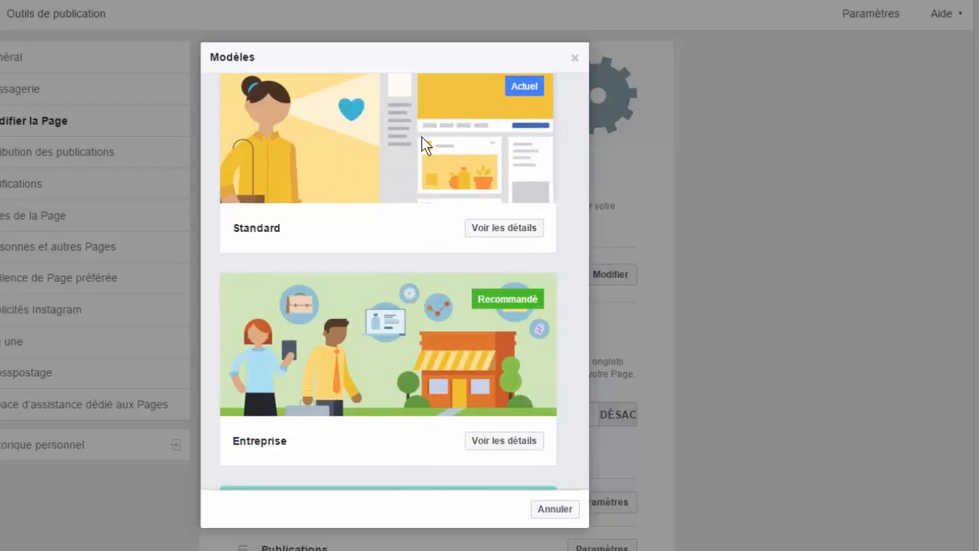
pyautogui.scroll(-1, 422, 146)
pyautogui.scroll(-1, 566, 160)
pyautogui.click(531, 290)
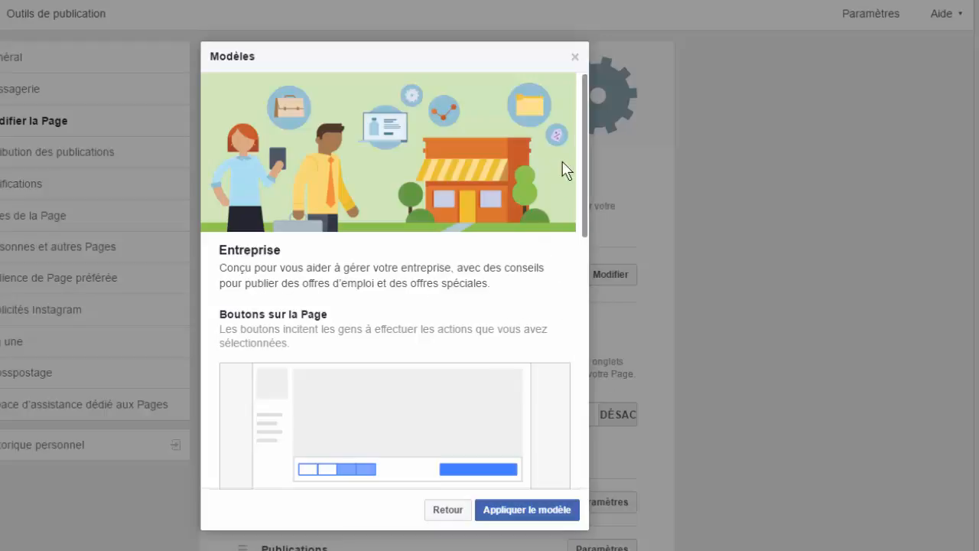
pyautogui.click(441, 513)
# Examine the details of the Services and Shopping templates without applying either one.
pyautogui.scroll(-6, 398, 348)
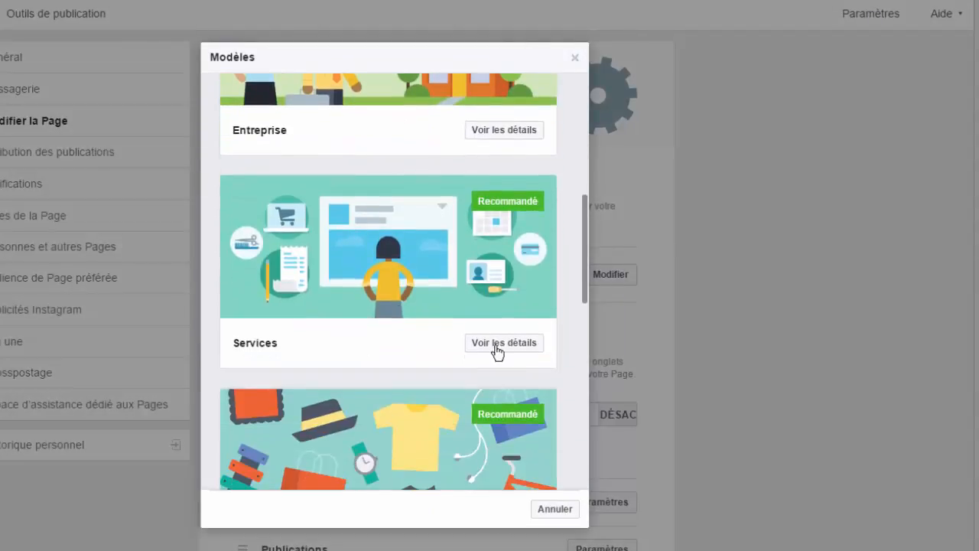
pyautogui.click(513, 344)
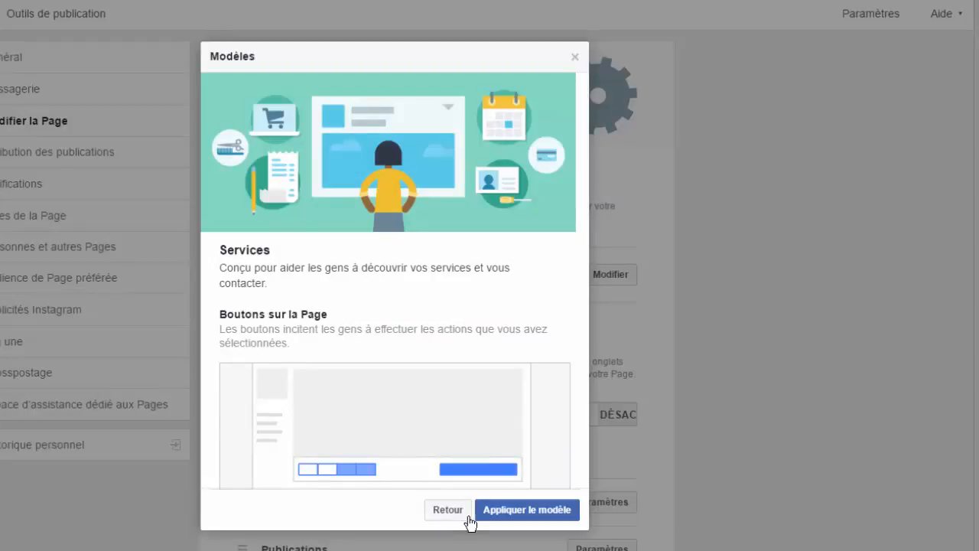
pyautogui.click(434, 511)
pyautogui.scroll(-6, 482, 352)
pyautogui.scroll(-3, 481, 330)
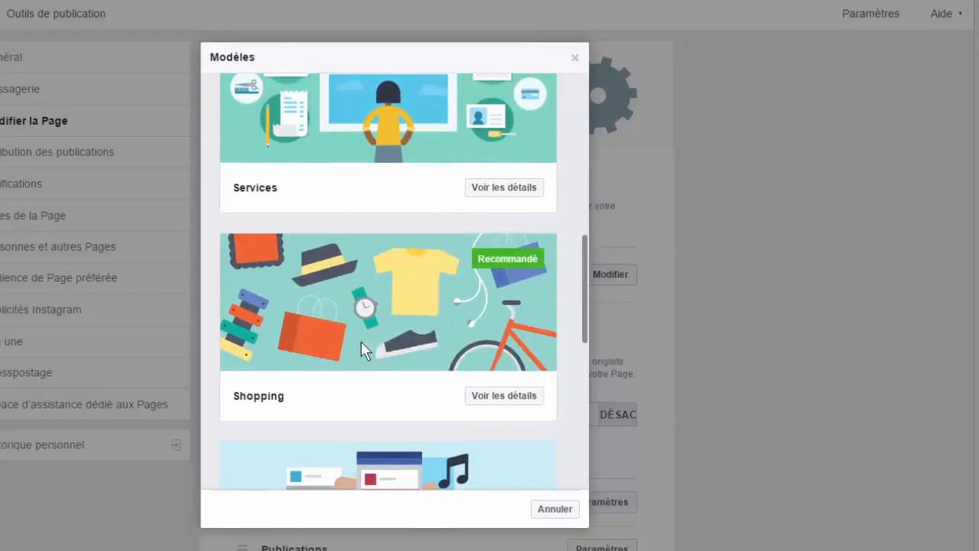
pyautogui.click(517, 397)
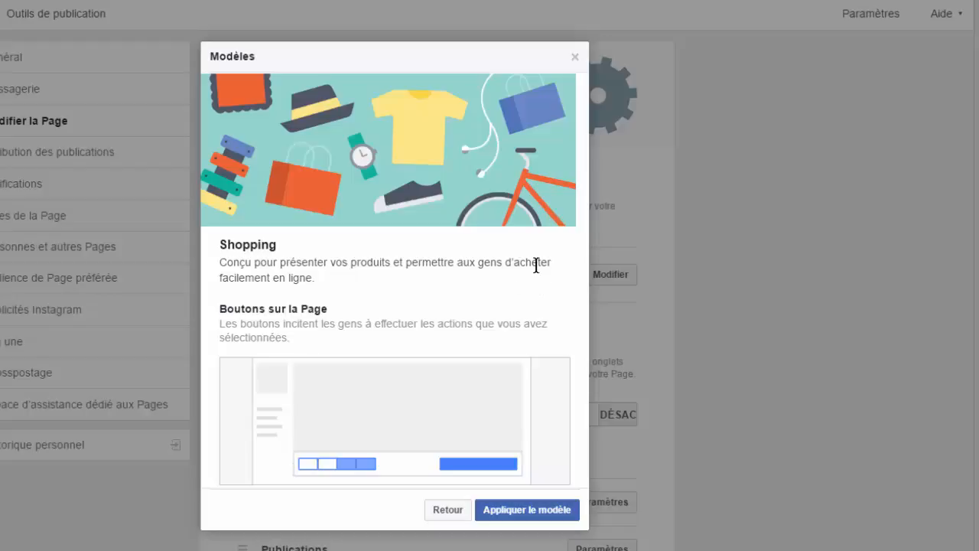
pyautogui.click(451, 510)
# Check the details of the Lieux template and go back to the template list.
pyautogui.scroll(-9, 448, 329)
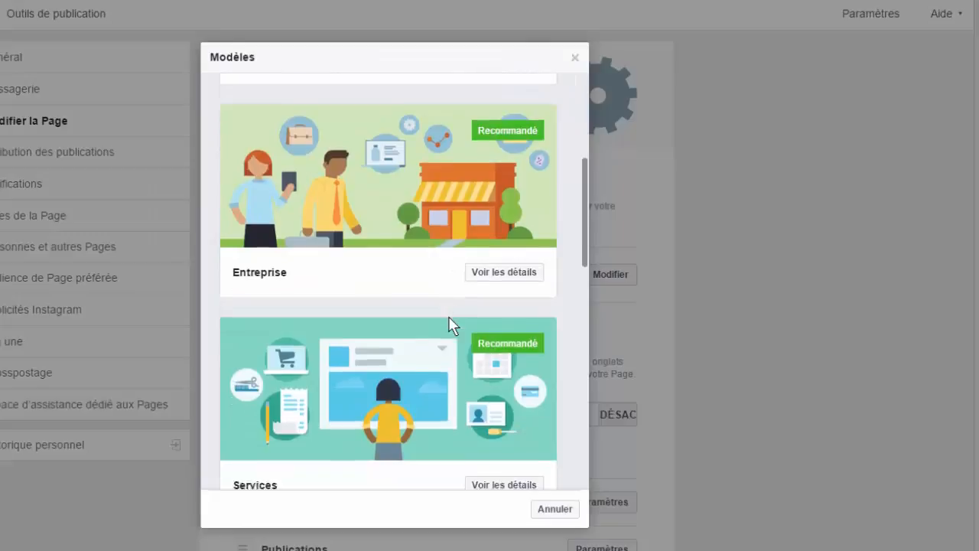
pyautogui.scroll(-3, 450, 324)
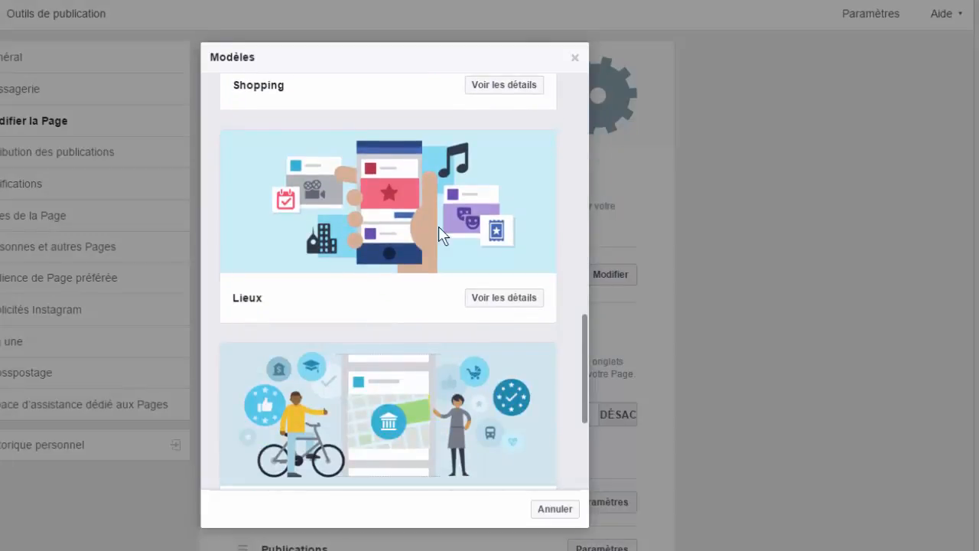
pyautogui.click(503, 301)
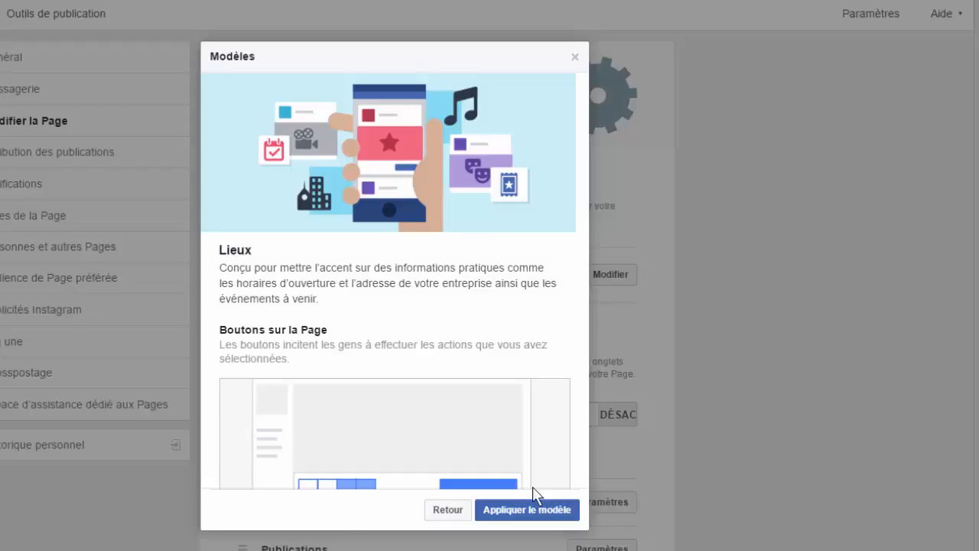
pyautogui.click(446, 508)
# Look at the details of the Restaurants et cafés template and of the Politiciens template, returning to the list after each.
pyautogui.scroll(-12, 466, 302)
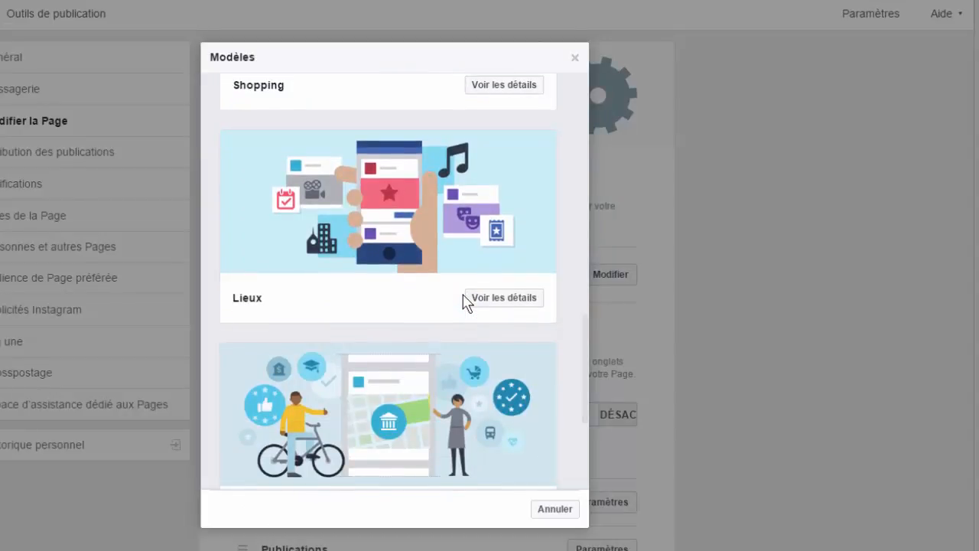
pyautogui.scroll(-5, 463, 300)
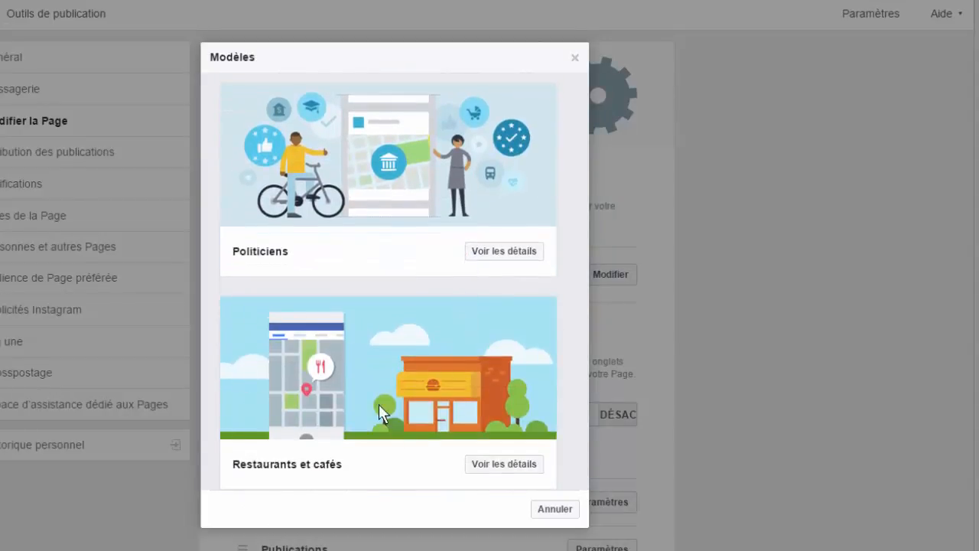
pyautogui.click(503, 465)
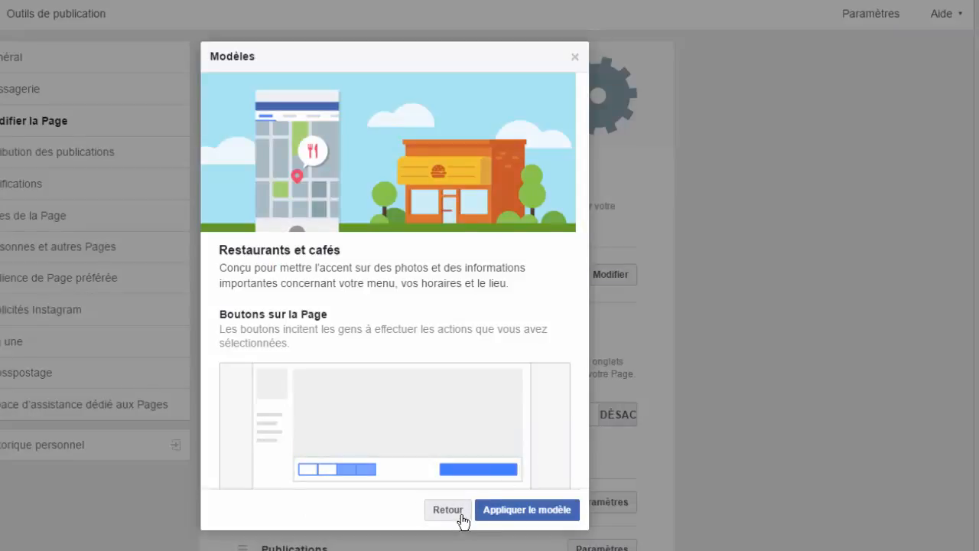
pyautogui.click(448, 525)
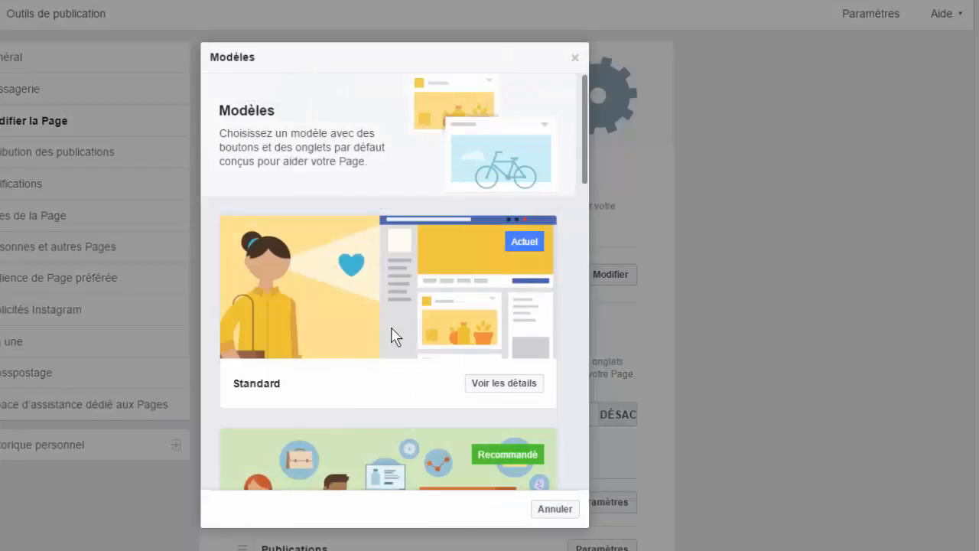
pyautogui.scroll(-10, 382, 337)
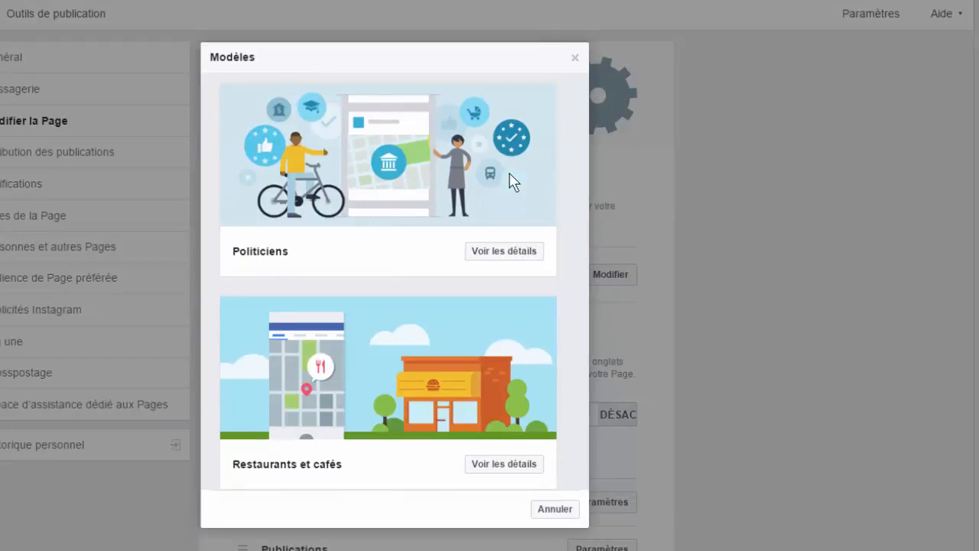
pyautogui.click(520, 253)
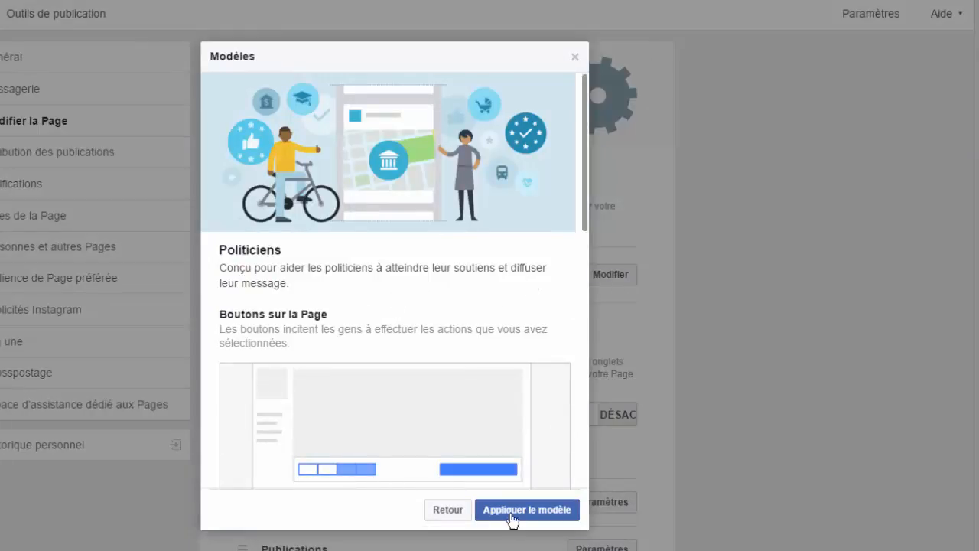
pyautogui.click(457, 514)
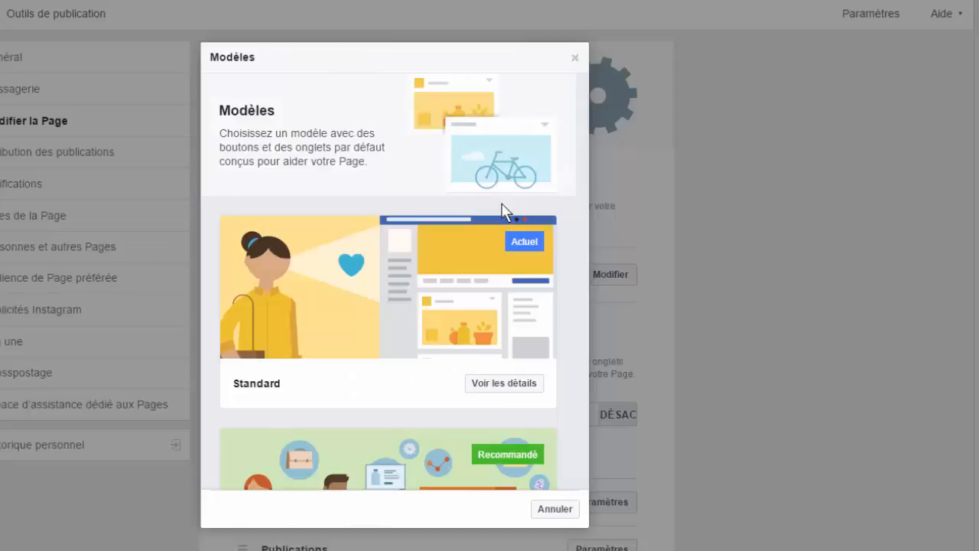
# Apply the Services template to the Page and confirm the changes to its buttons and tabs.
pyautogui.scroll(-3, 502, 207)
pyautogui.scroll(-1, 497, 203)
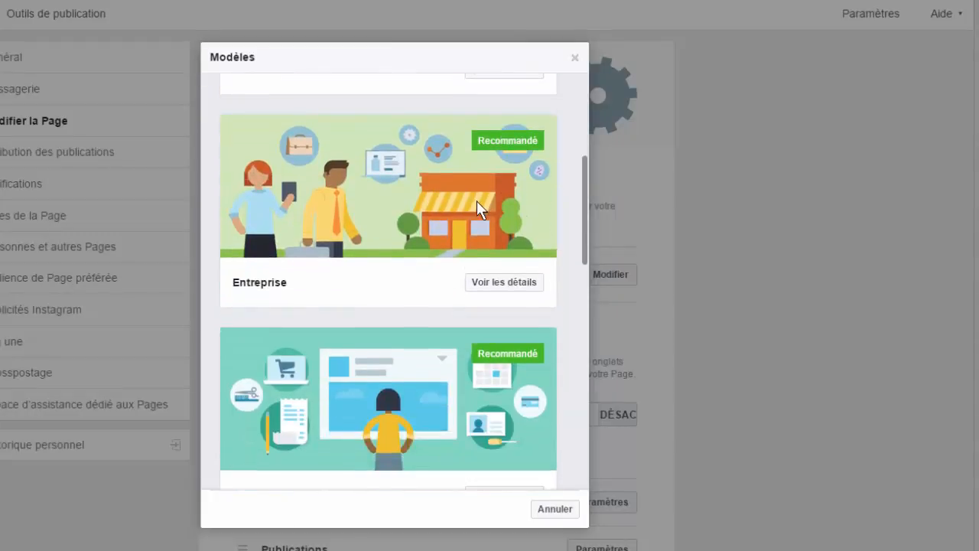
pyautogui.scroll(-2, 476, 200)
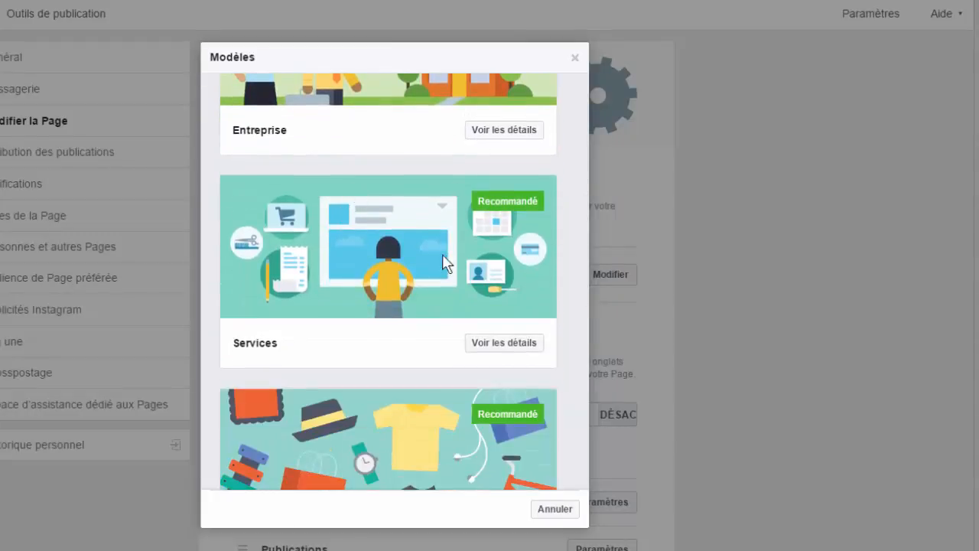
pyautogui.click(496, 344)
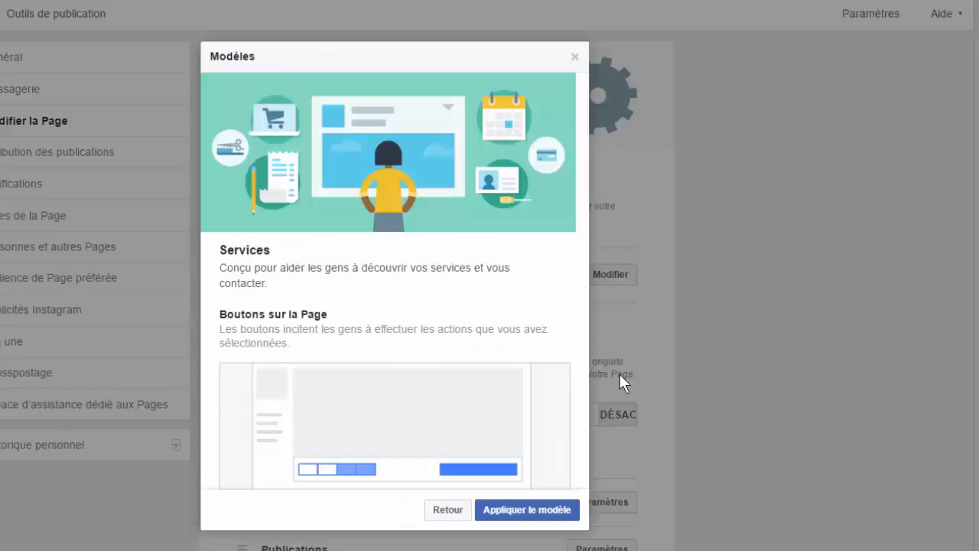
pyautogui.scroll(-2, 485, 345)
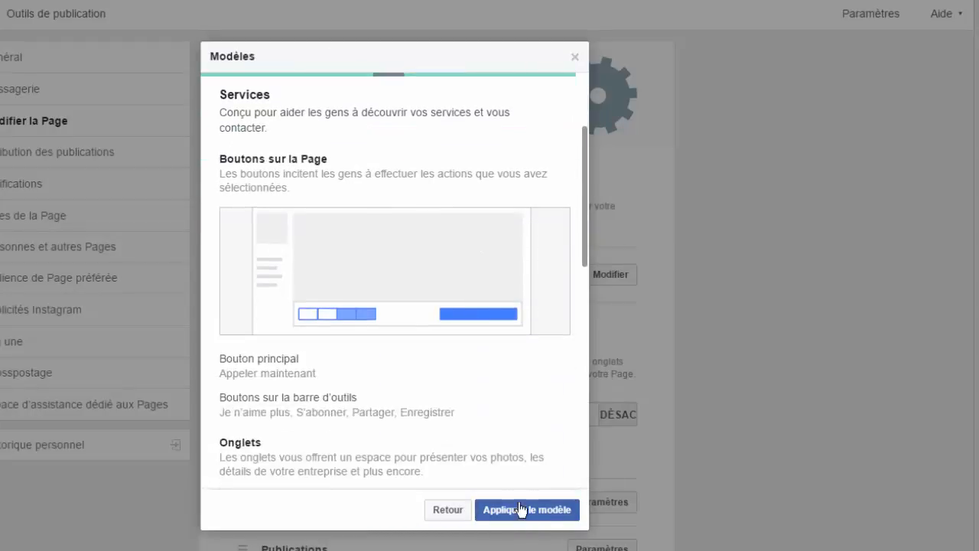
pyautogui.click(522, 512)
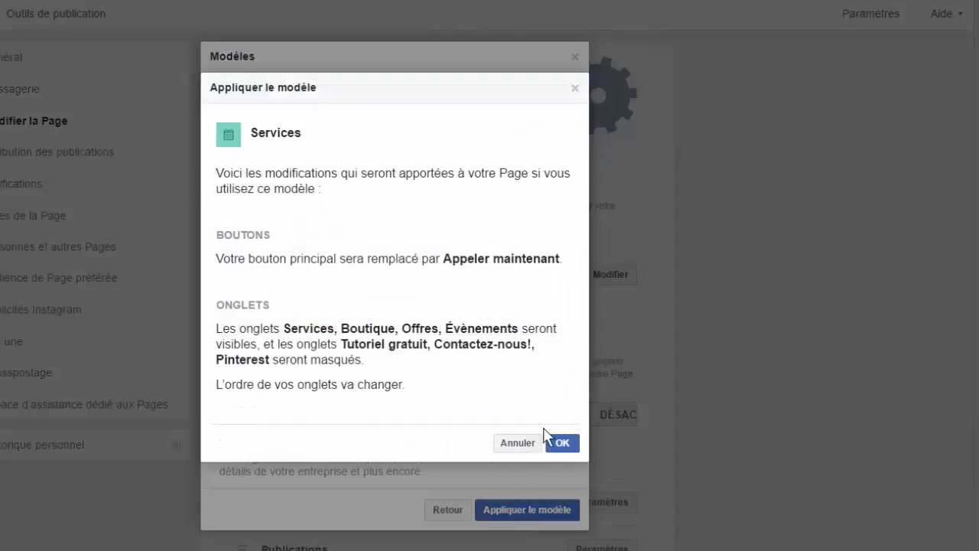
pyautogui.click(564, 443)
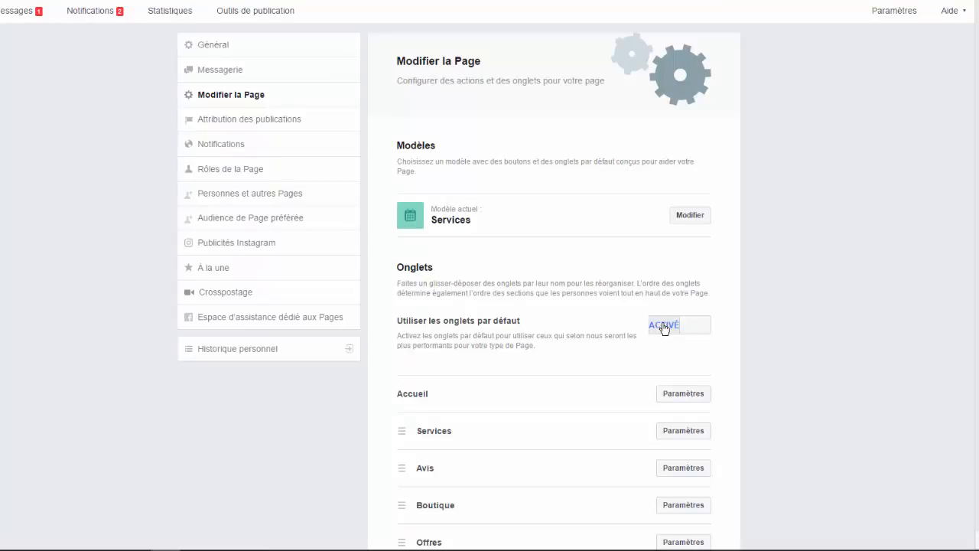
# Turn on the display of the Pinterest tab in its settings and save the change.
pyautogui.scroll(-2, 546, 268)
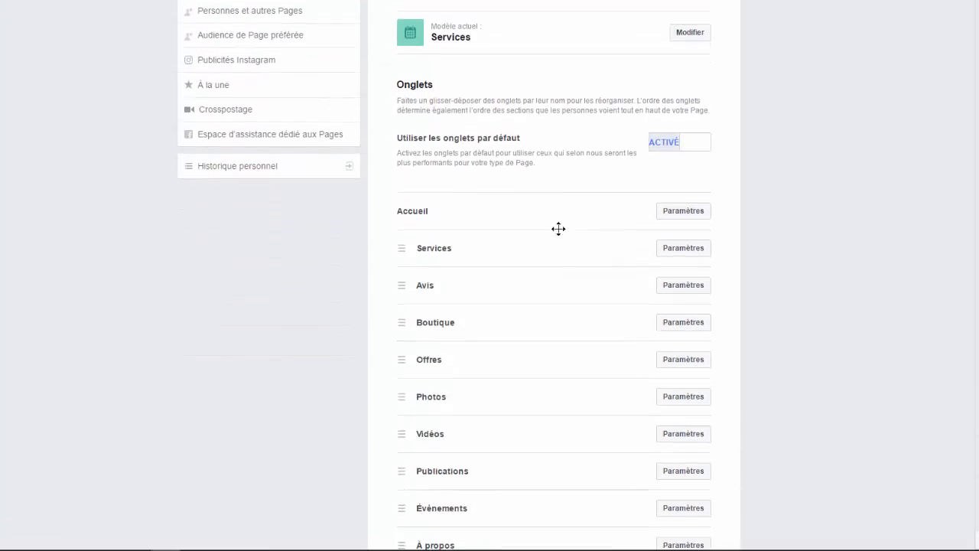
pyautogui.scroll(-3, 572, 211)
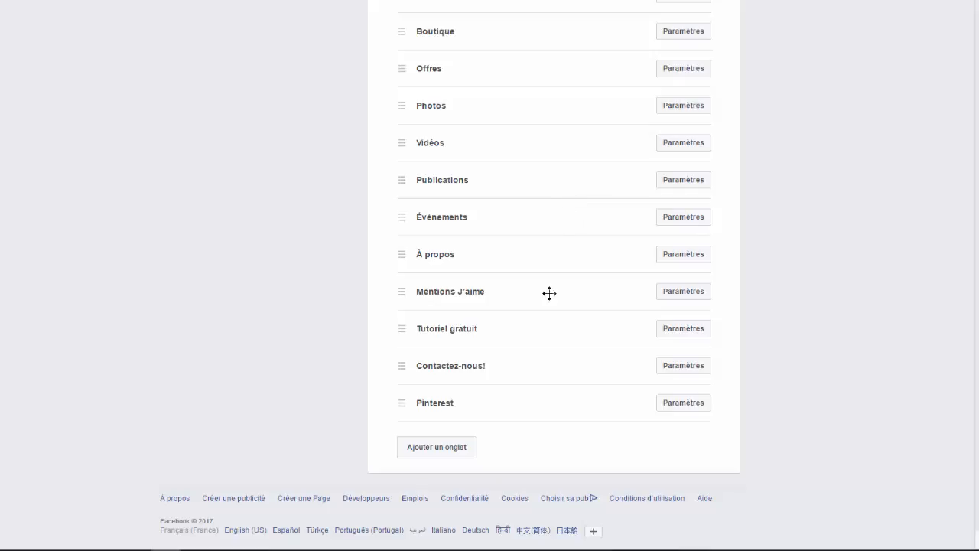
pyautogui.scroll(3, 803, 230)
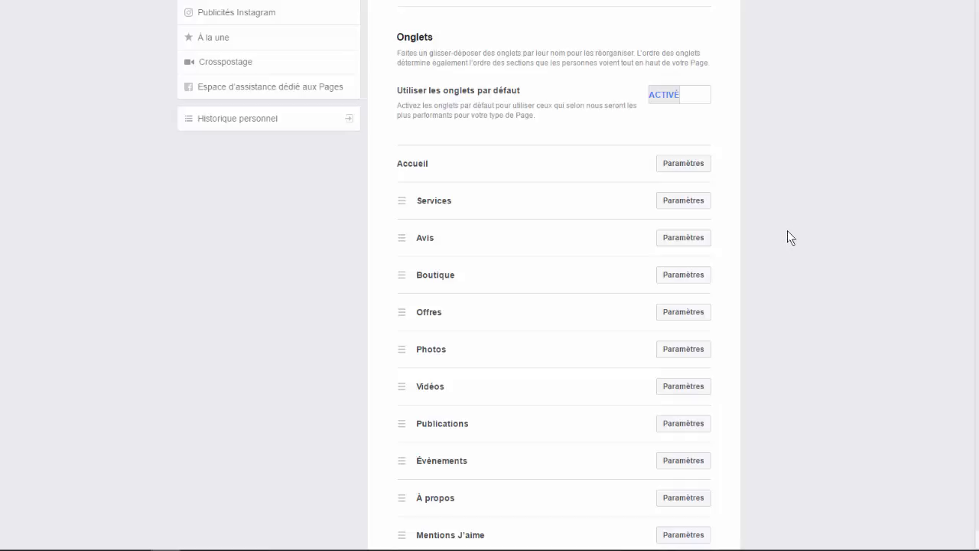
pyautogui.scroll(-1, 787, 229)
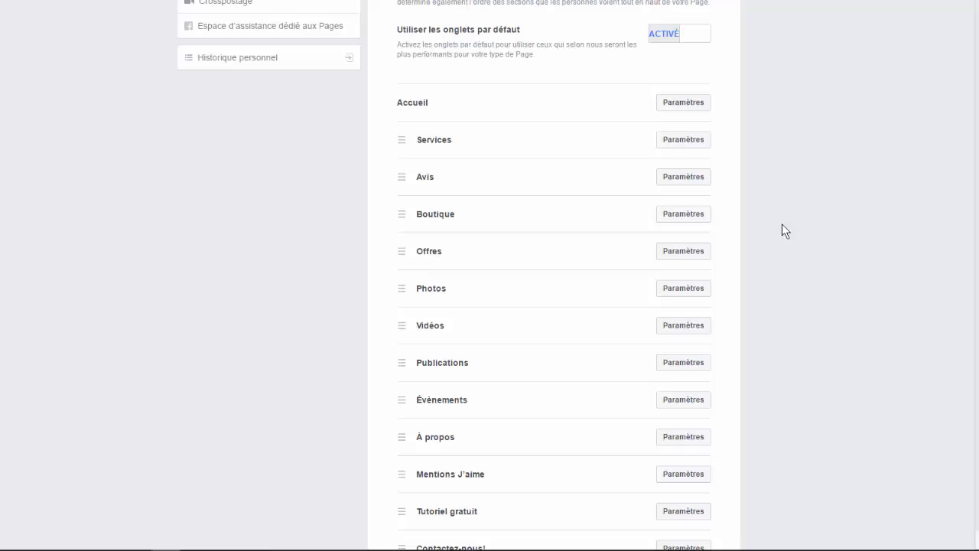
pyautogui.scroll(-2, 782, 224)
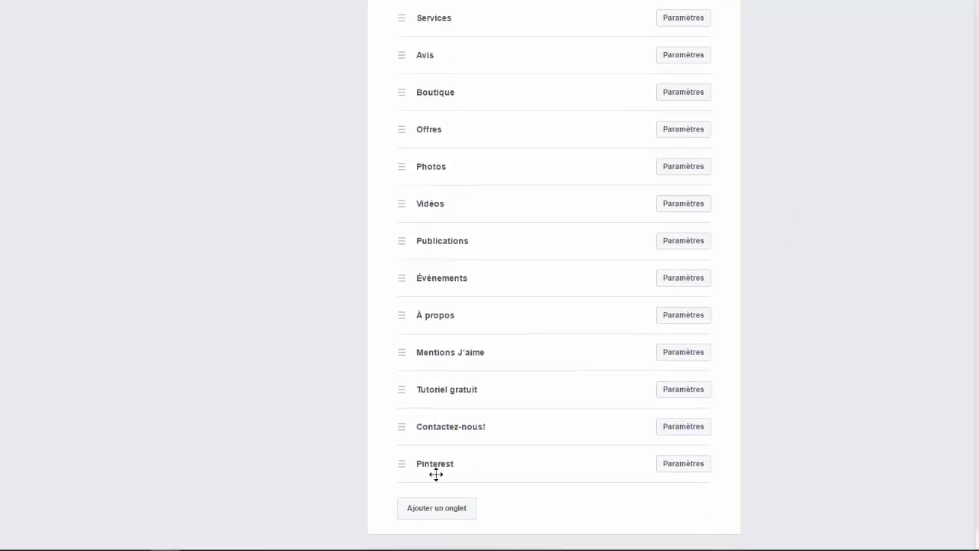
pyautogui.click(684, 464)
pyautogui.scroll(-1, 843, 429)
pyautogui.scroll(-2, 819, 409)
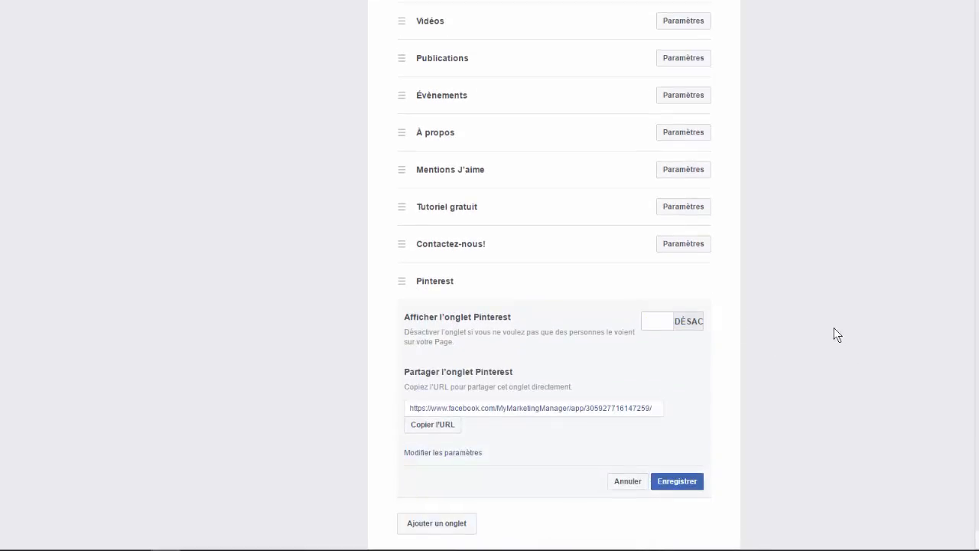
pyautogui.click(686, 334)
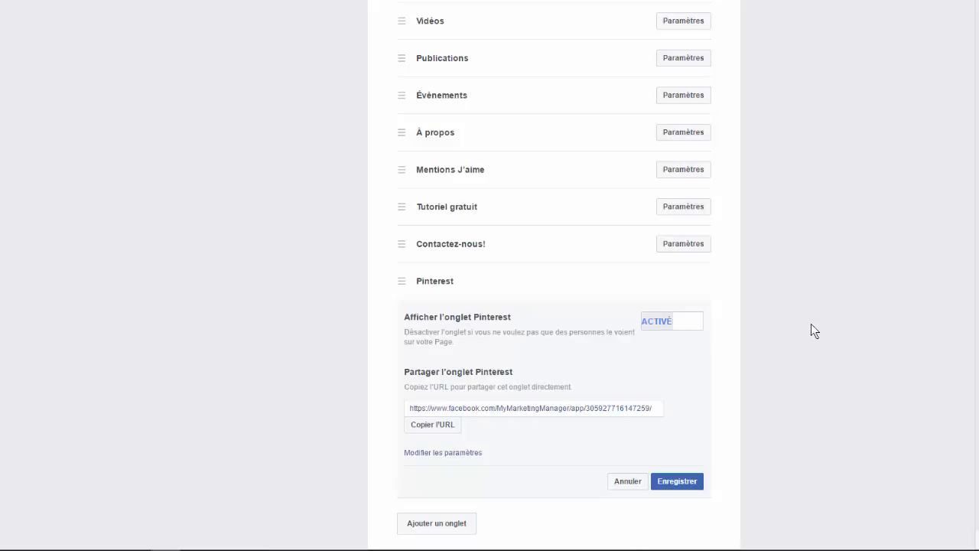
pyautogui.scroll(5, 795, 336)
pyautogui.scroll(-5, 765, 383)
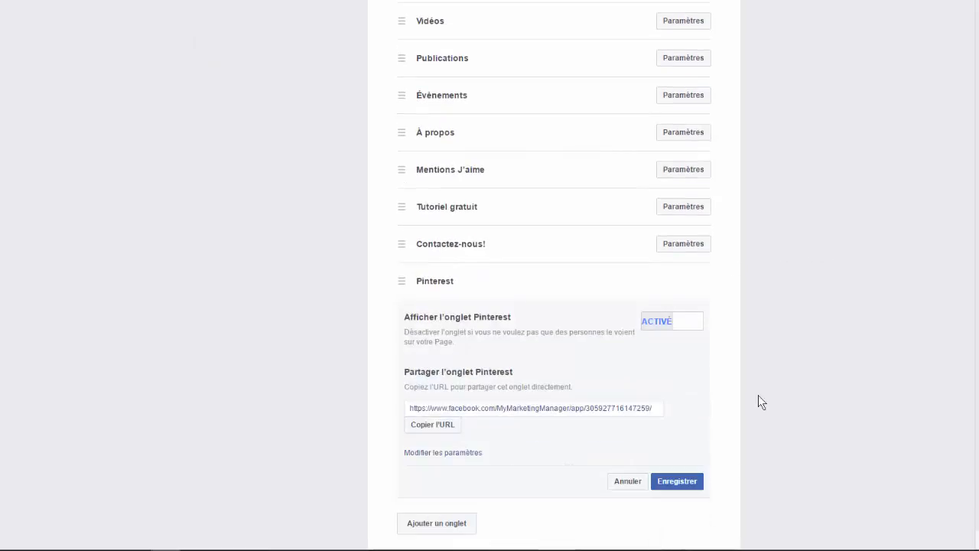
pyautogui.click(673, 481)
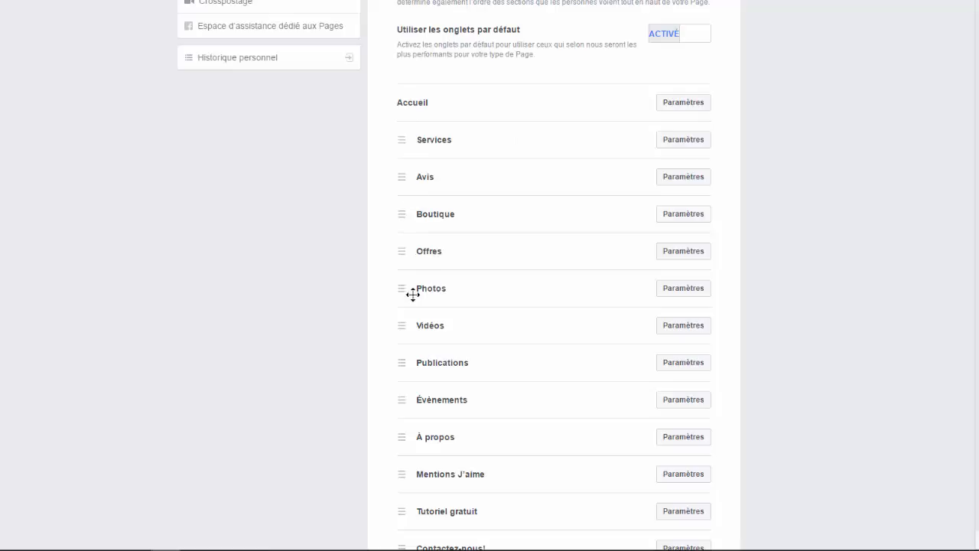
# Reorder the Page's tabs so that Services, Vidéos, Avis and Photos follow Accueil in that order.
pyautogui.moveTo(402, 289); pyautogui.dragTo(403, 136)
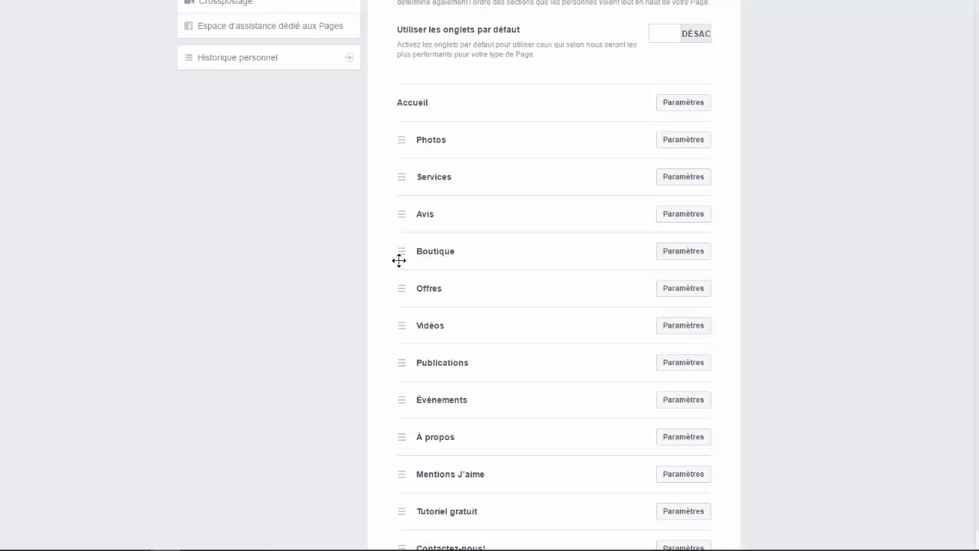
pyautogui.moveTo(404, 207); pyautogui.dragTo(433, 141)
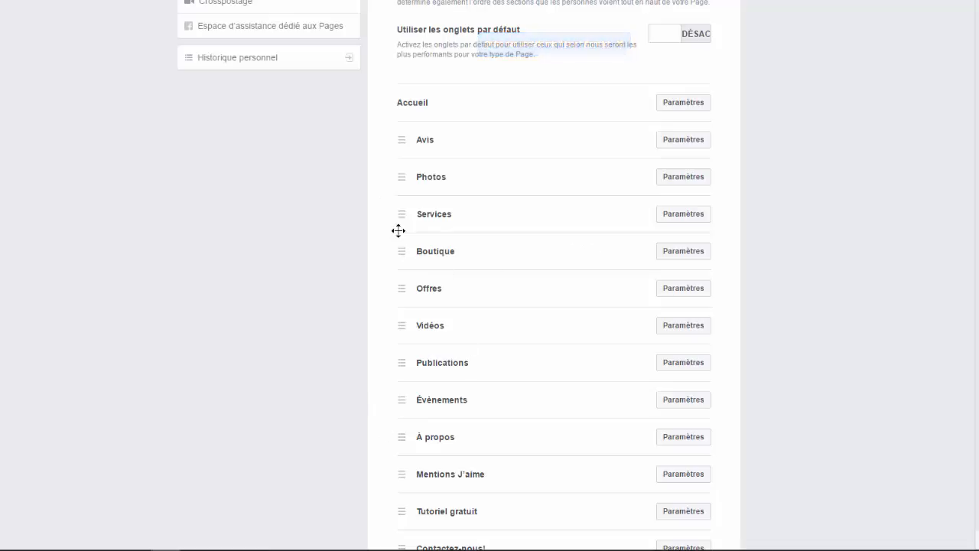
pyautogui.moveTo(402, 225); pyautogui.dragTo(395, 140)
pyautogui.moveTo(403, 315); pyautogui.dragTo(424, 176)
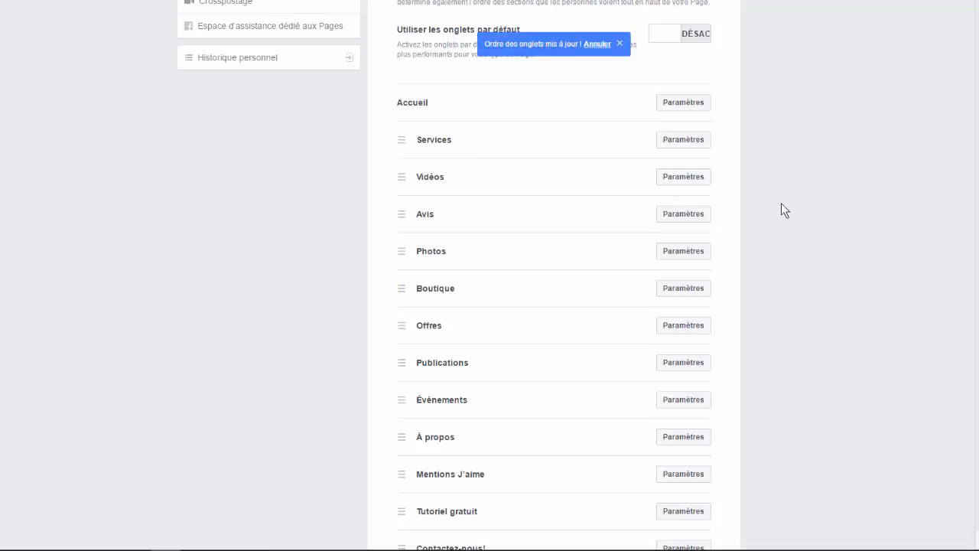
pyautogui.scroll(4, 757, 222)
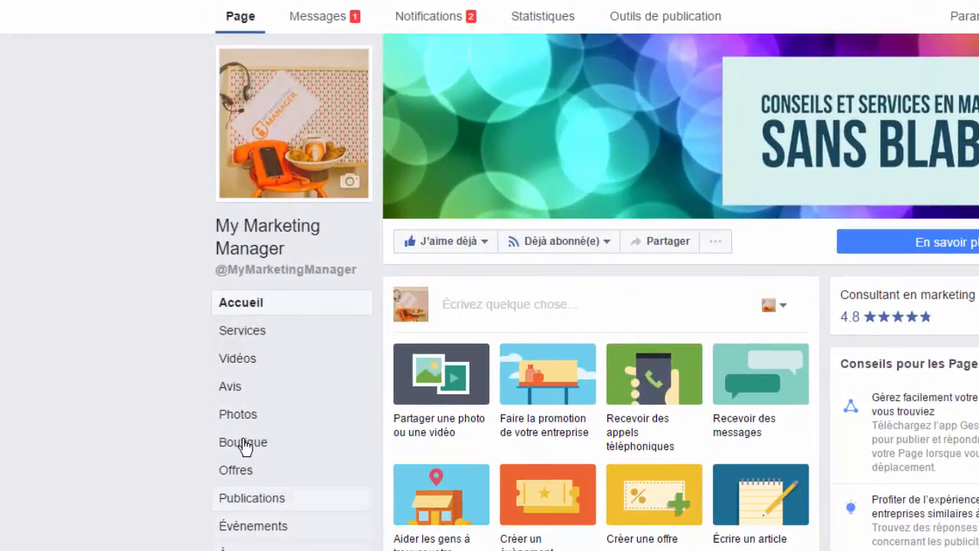
# Start adding a service in the Page's Services section and name it "Externalisation marketing".
pyautogui.click(242, 332)
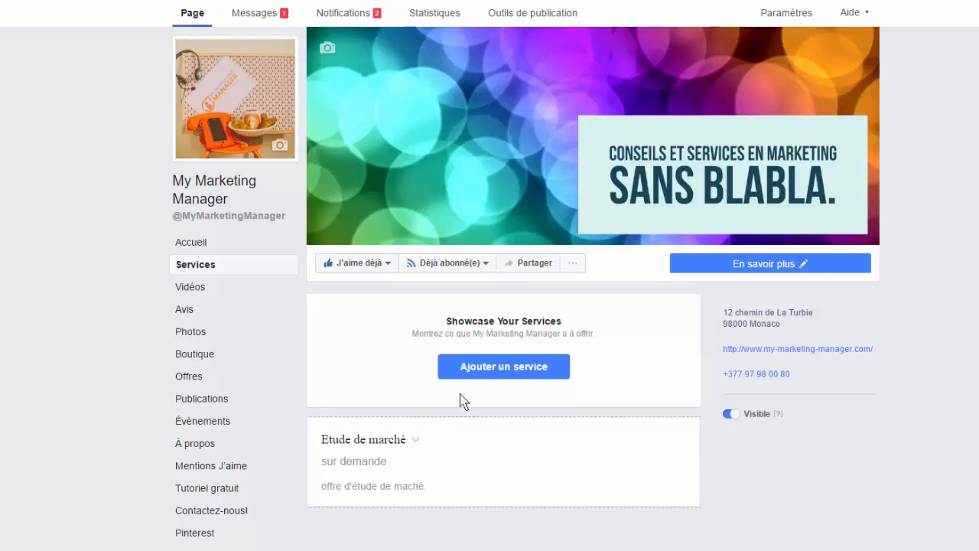
pyautogui.click(496, 359)
pyautogui.click(515, 374)
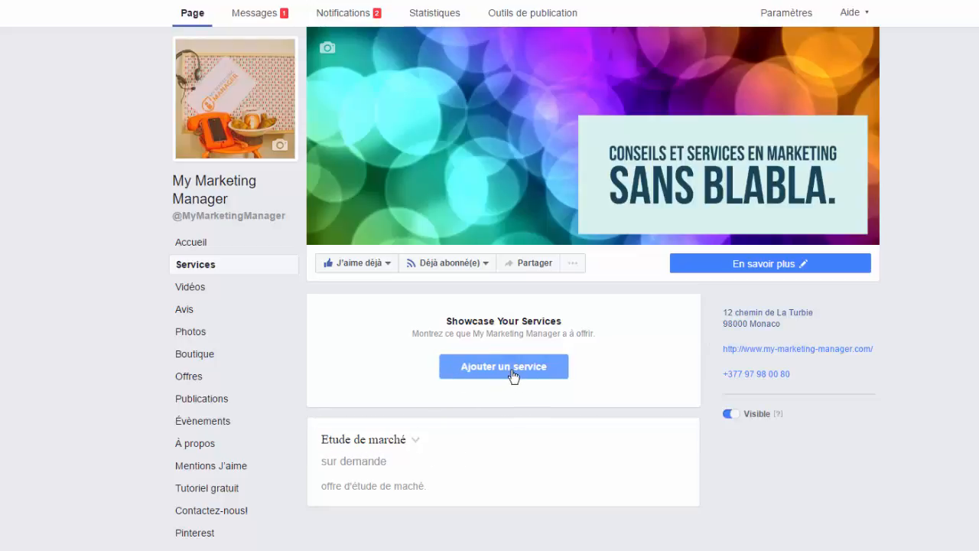
pyautogui.click(487, 149)
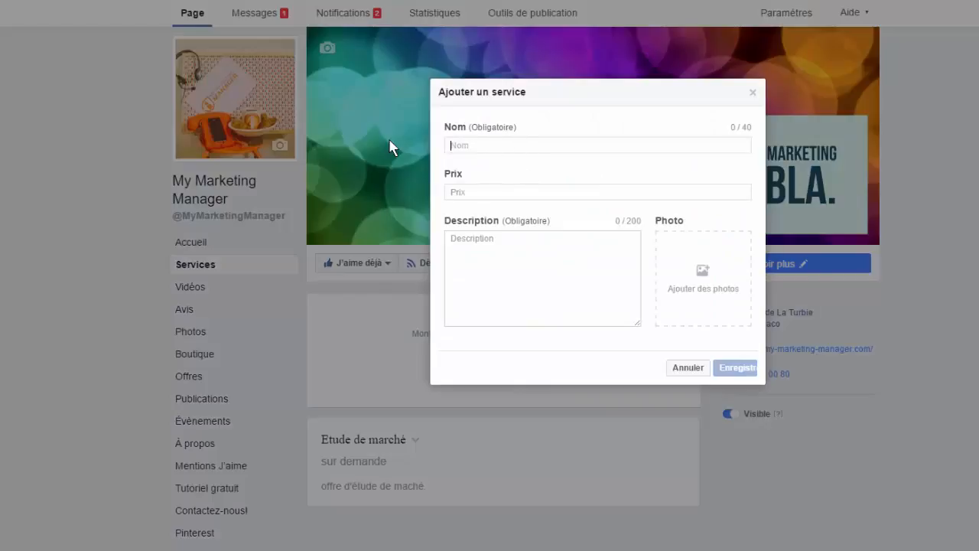
pyautogui.write('Externalisation marketing')
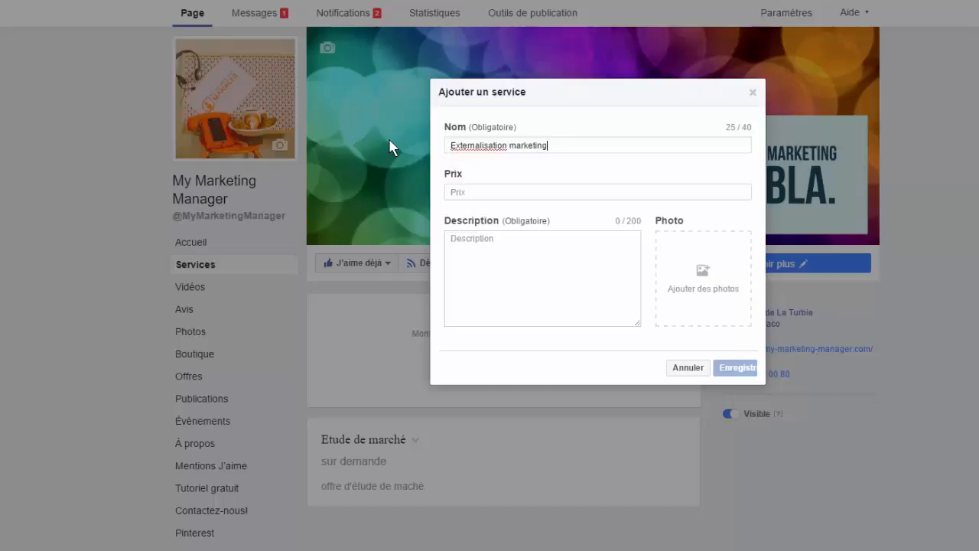
# Set the service's price to "sur demande" and its description to "votre marketing manager externalisé", and save it.
pyautogui.click(520, 198)
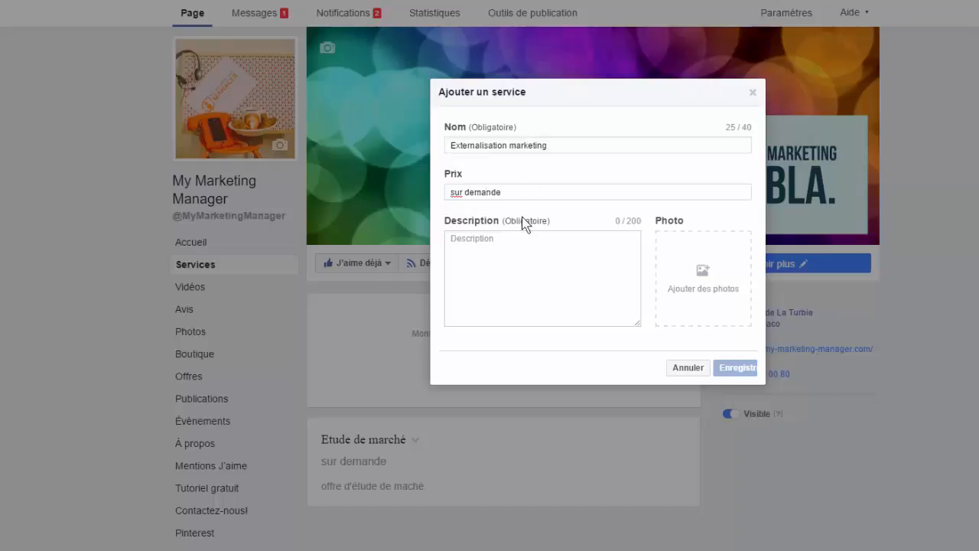
pyautogui.click(520, 281)
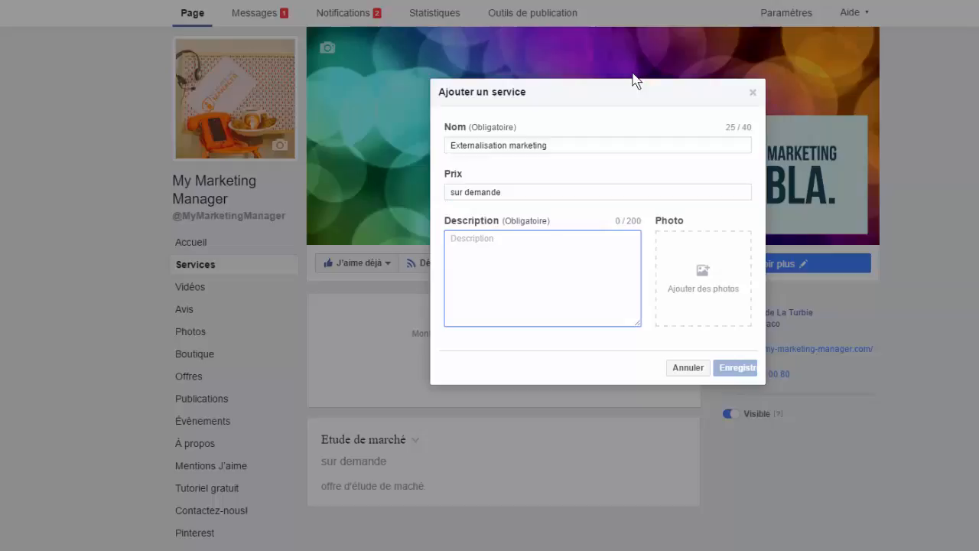
pyautogui.write('votre marketing manager externalisé')
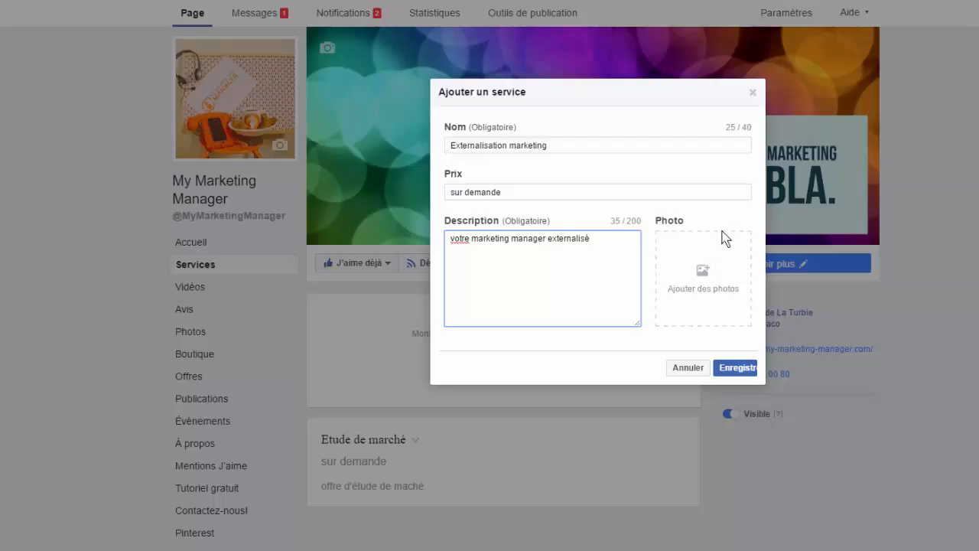
pyautogui.click(740, 369)
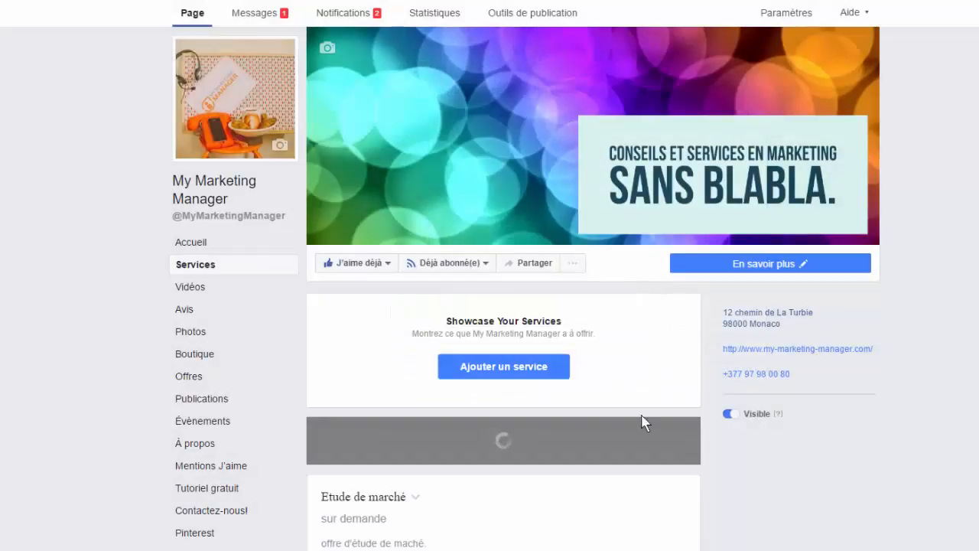
# Move the Etude de marché service above Externalisation marketing in the list of services.
pyautogui.scroll(-2, 638, 466)
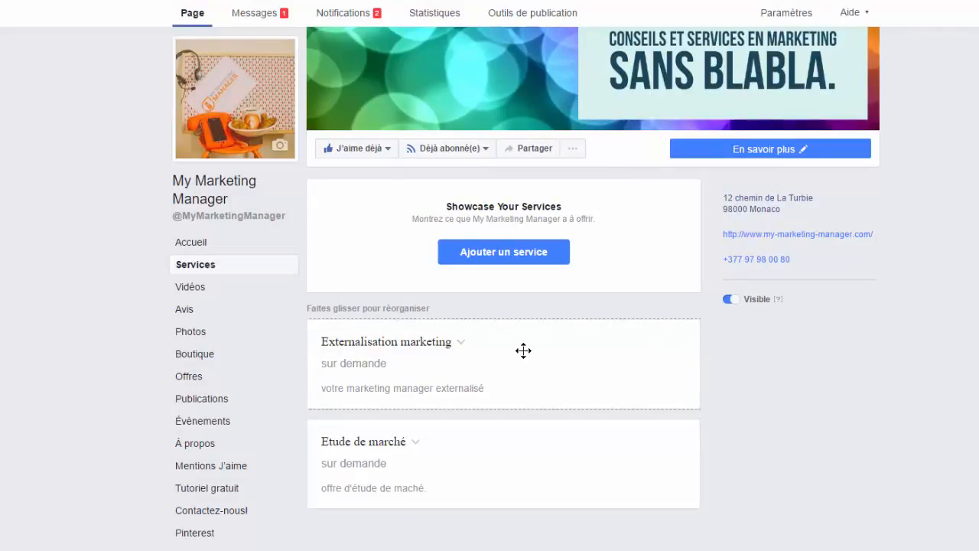
pyautogui.moveTo(539, 464); pyautogui.dragTo(522, 378)
pyautogui.moveTo(504, 490); pyautogui.dragTo(511, 387)
pyautogui.moveTo(558, 467); pyautogui.dragTo(566, 326)
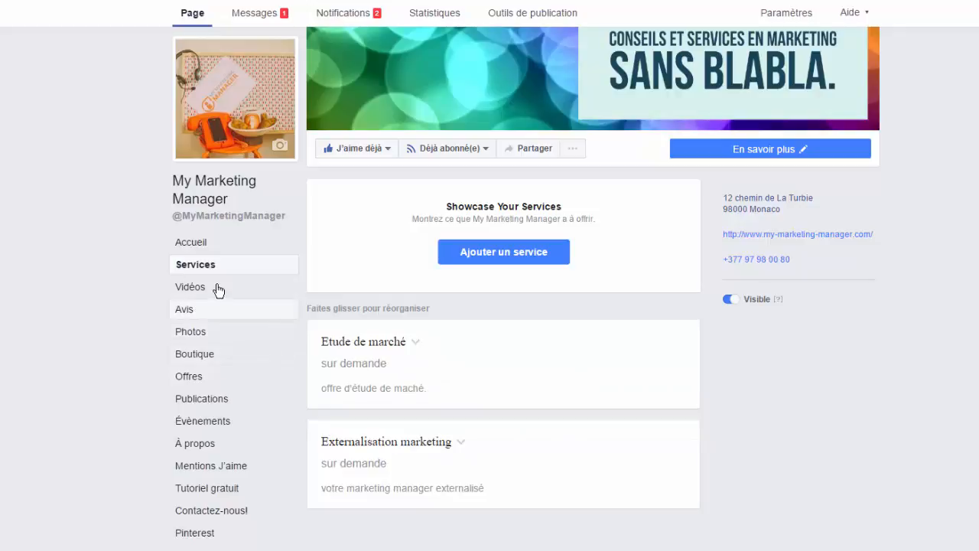
# View the Page's Vidéos section and its Avis section.
pyautogui.click(186, 286)
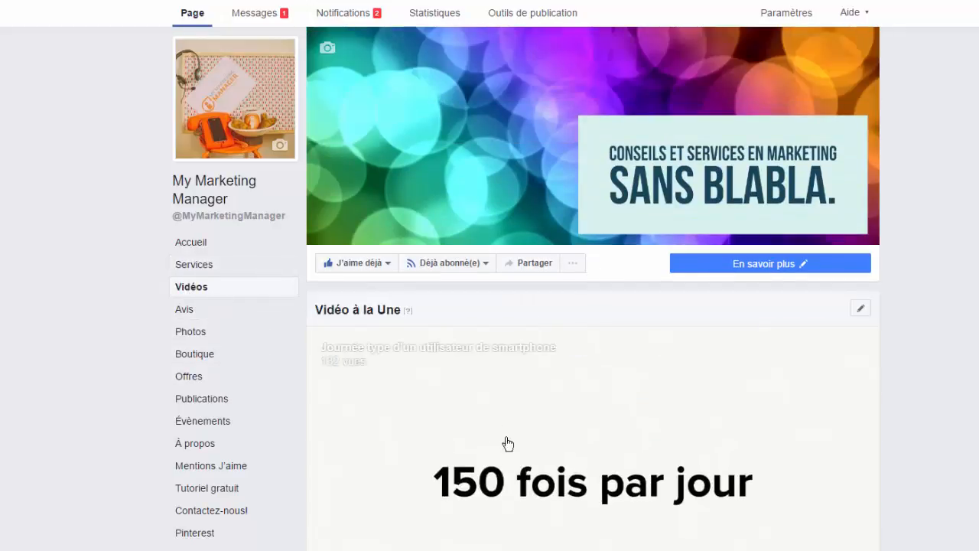
pyautogui.click(185, 309)
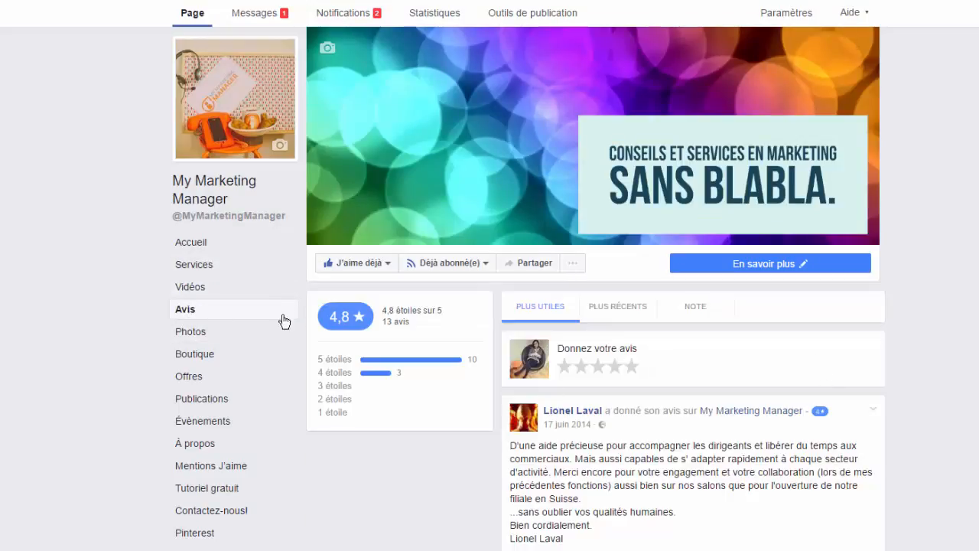
# Try the Boutique setup by accepting the merchant terms and continuing to the payment method choice, and cancel there.
pyautogui.click(202, 360)
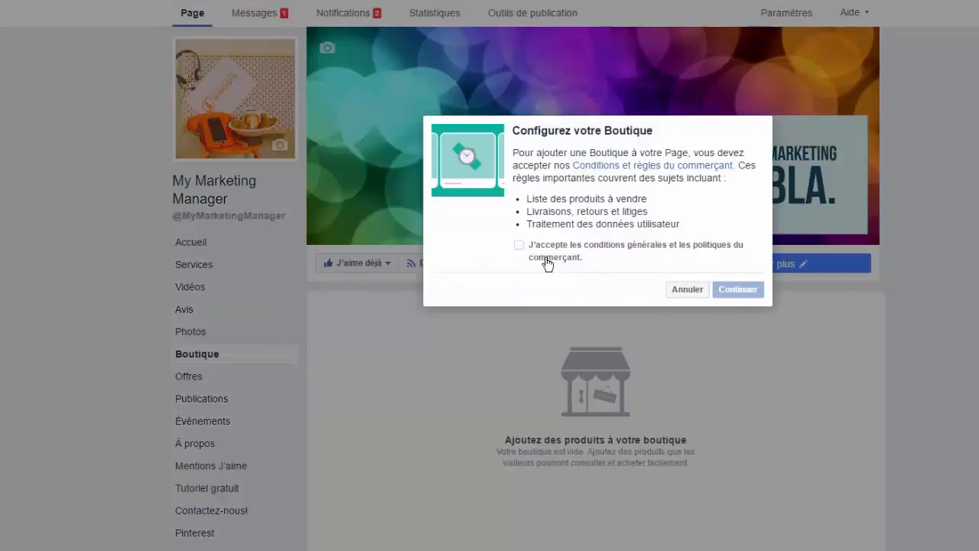
pyautogui.click(518, 245)
pyautogui.click(746, 295)
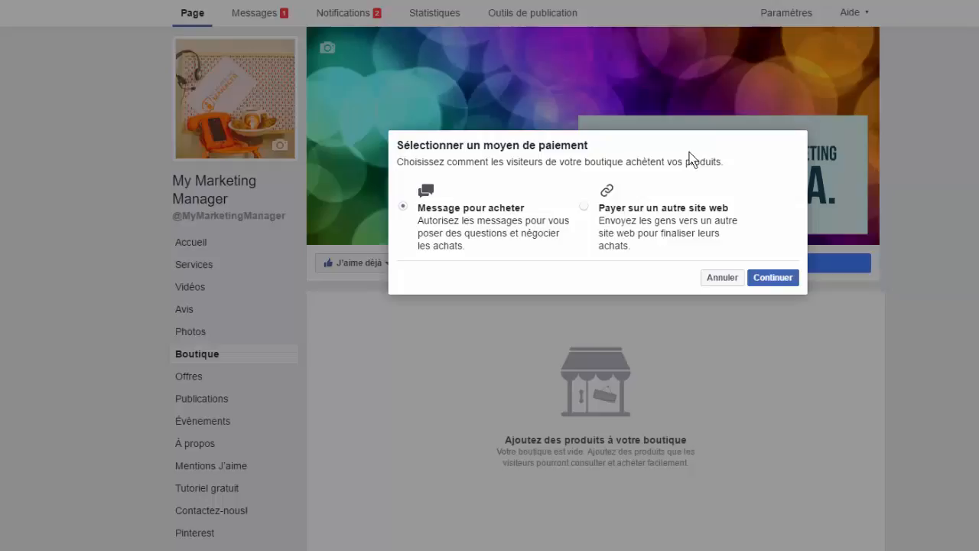
pyautogui.click(727, 279)
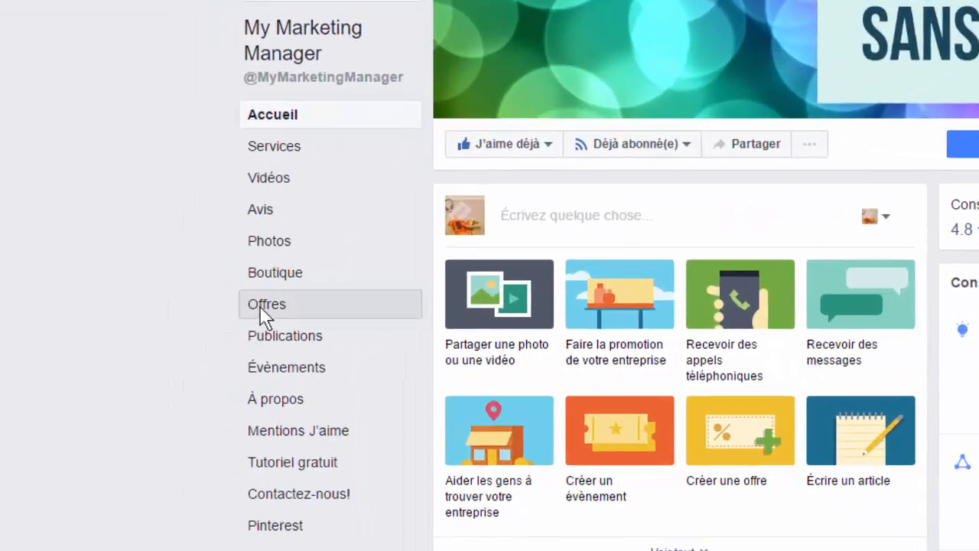
# Look through the Page's Offres, Publications, À propos, Contactez-nous!, Tutoriel gratuit and Mentions J'aime sections.
pyautogui.click(214, 357)
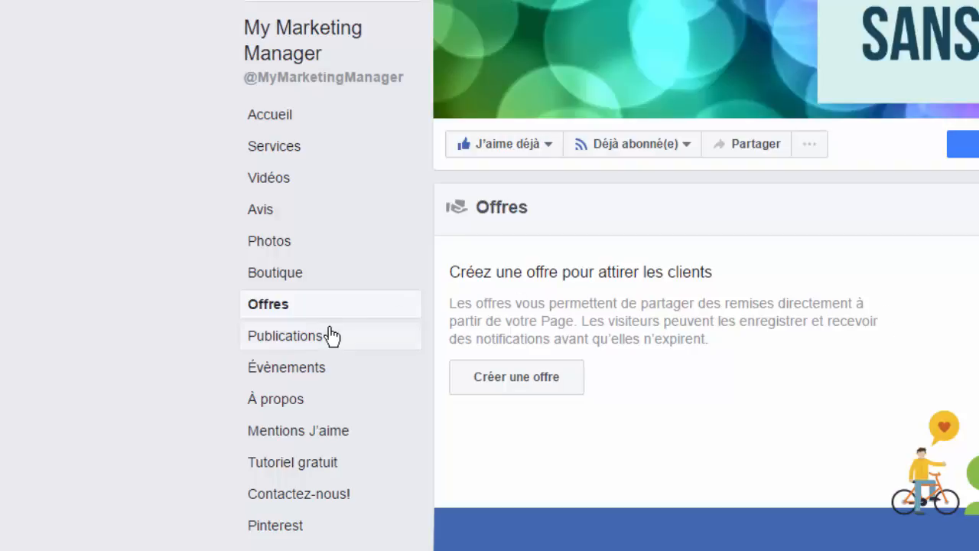
pyautogui.click(272, 341)
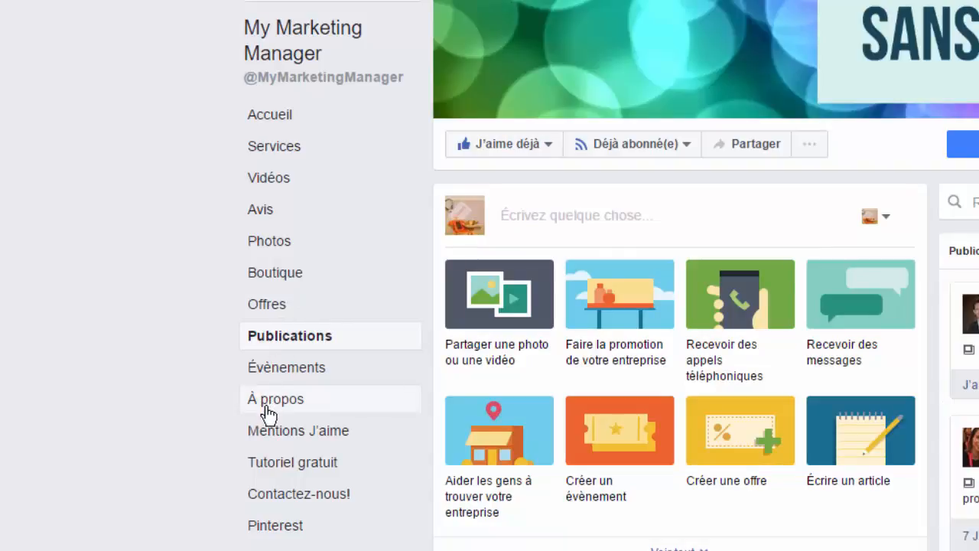
pyautogui.click(274, 402)
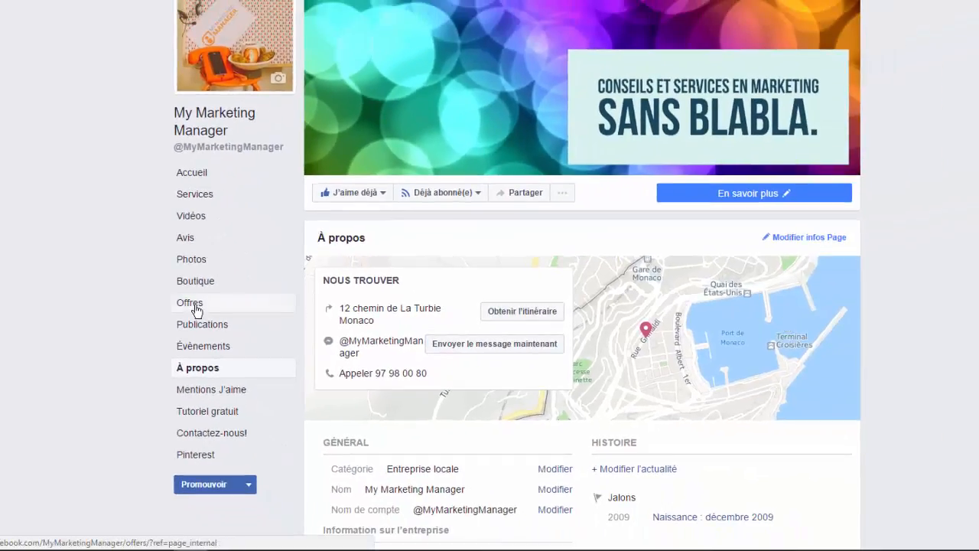
pyautogui.click(221, 436)
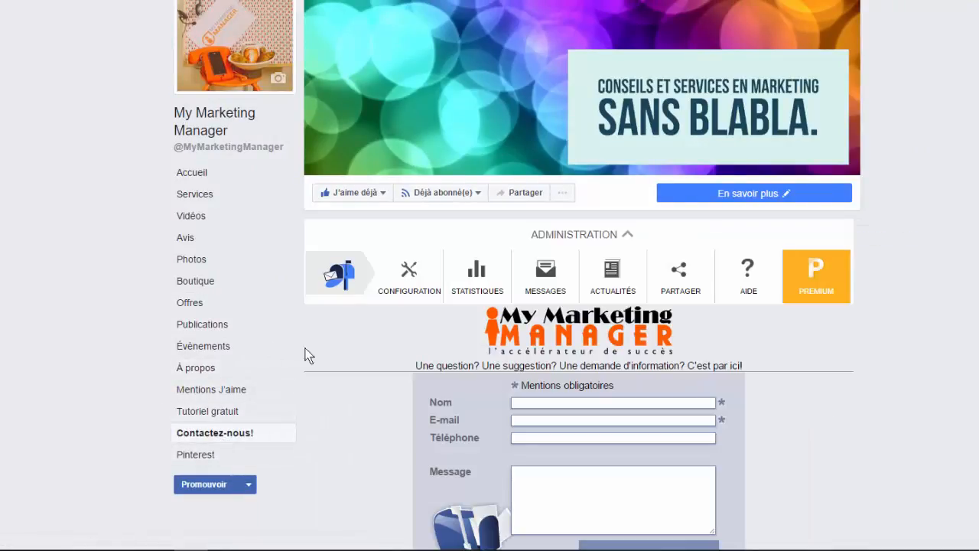
pyautogui.click(190, 414)
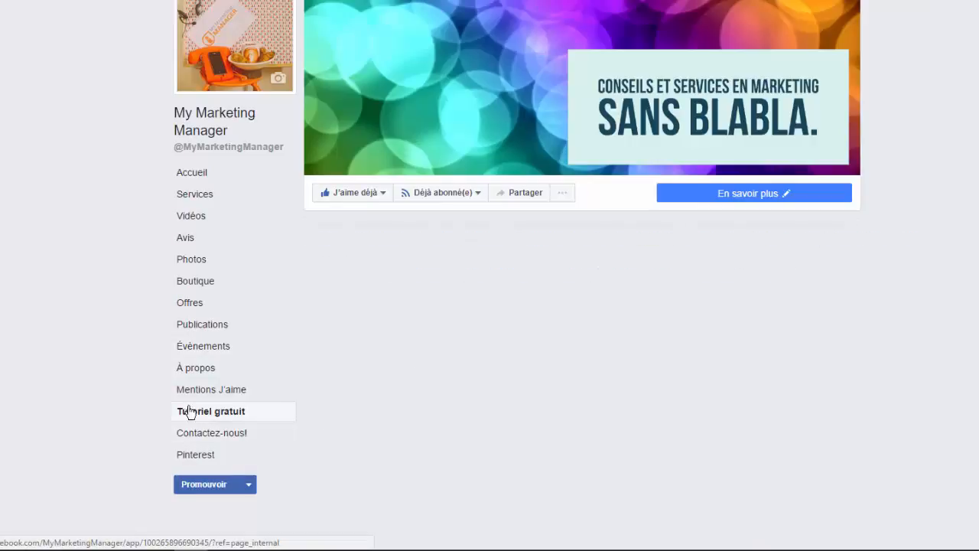
pyautogui.click(191, 394)
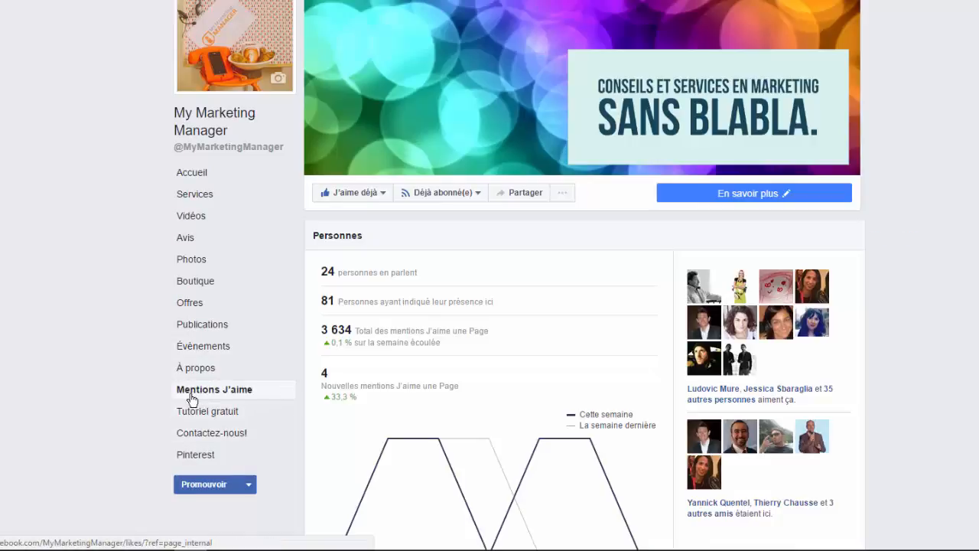
# Go back to the Page's Accueil section and examine how its blocks follow the tab order, including the services.
pyautogui.click(188, 175)
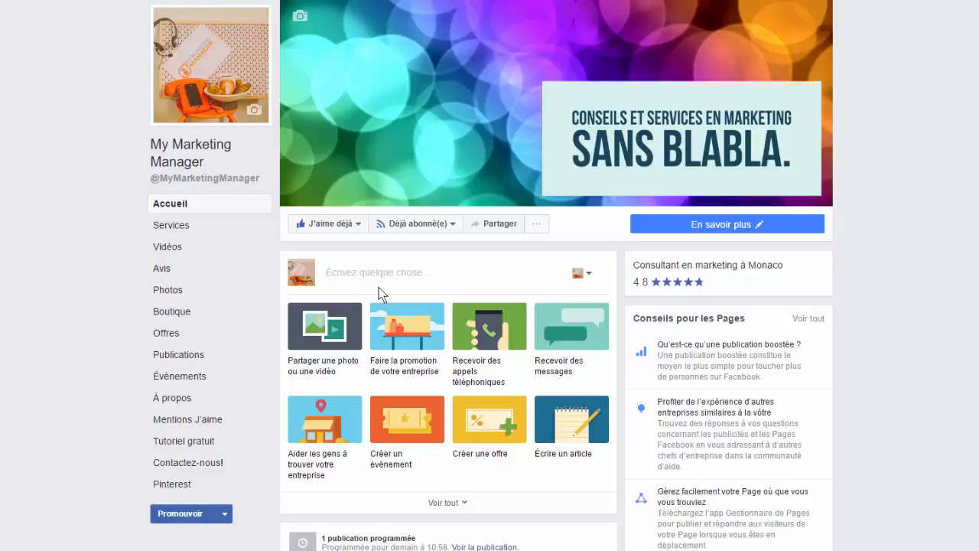
pyautogui.scroll(-1, 925, 297)
pyautogui.scroll(-5, 925, 297)
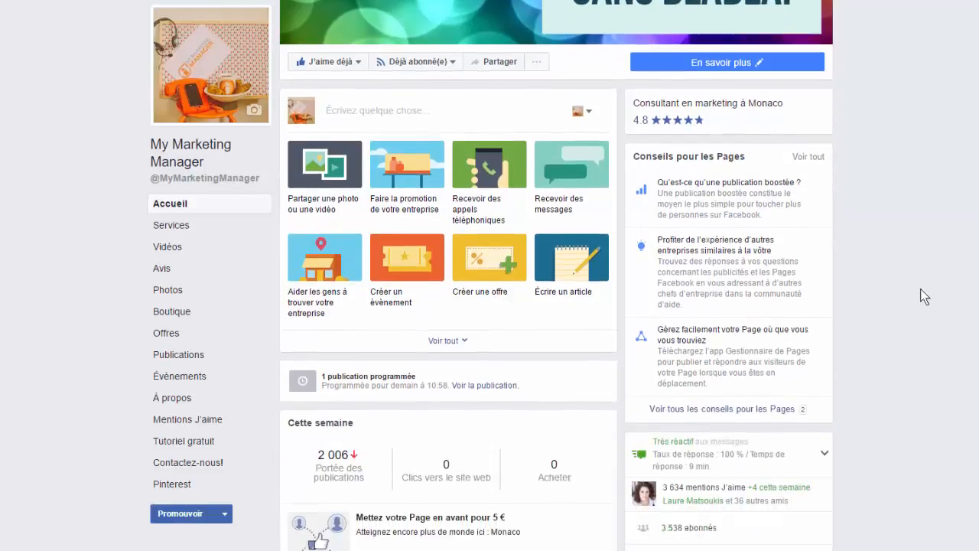
pyautogui.scroll(-9, 493, 181)
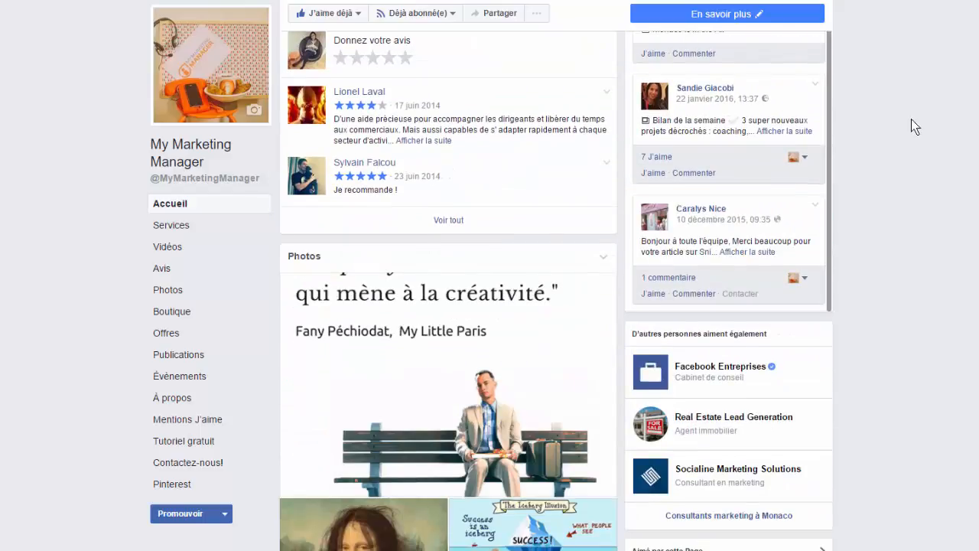
pyautogui.scroll(-4, 914, 126)
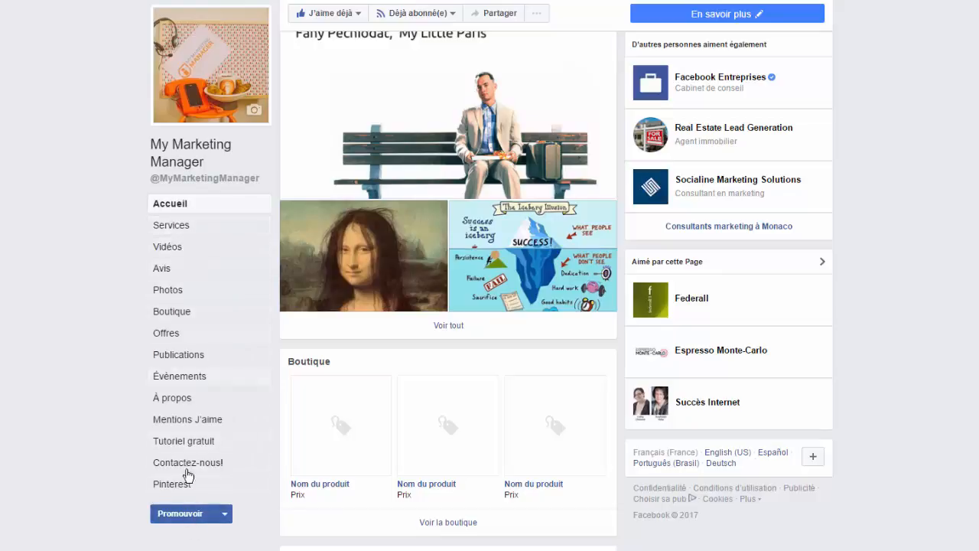
pyautogui.scroll(15, 376, 402)
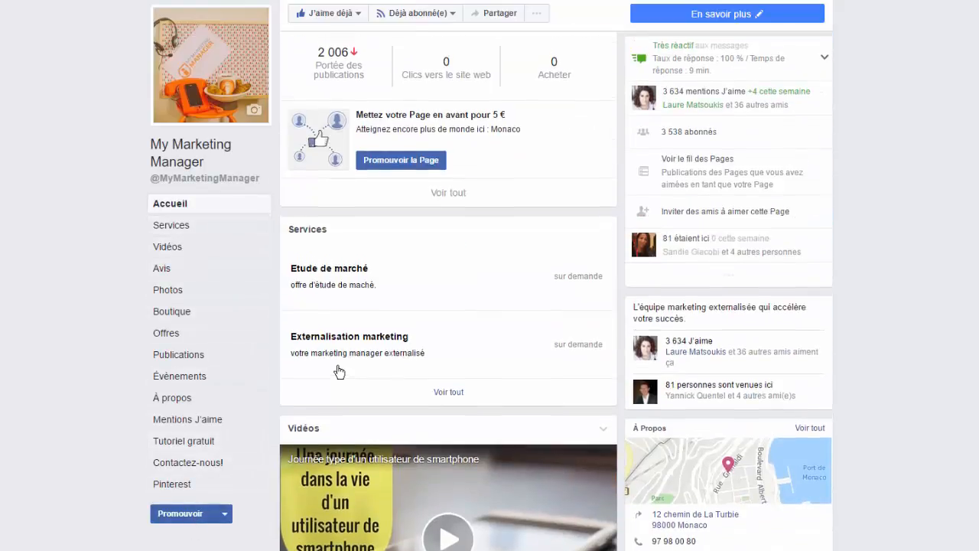
pyautogui.scroll(7, 339, 372)
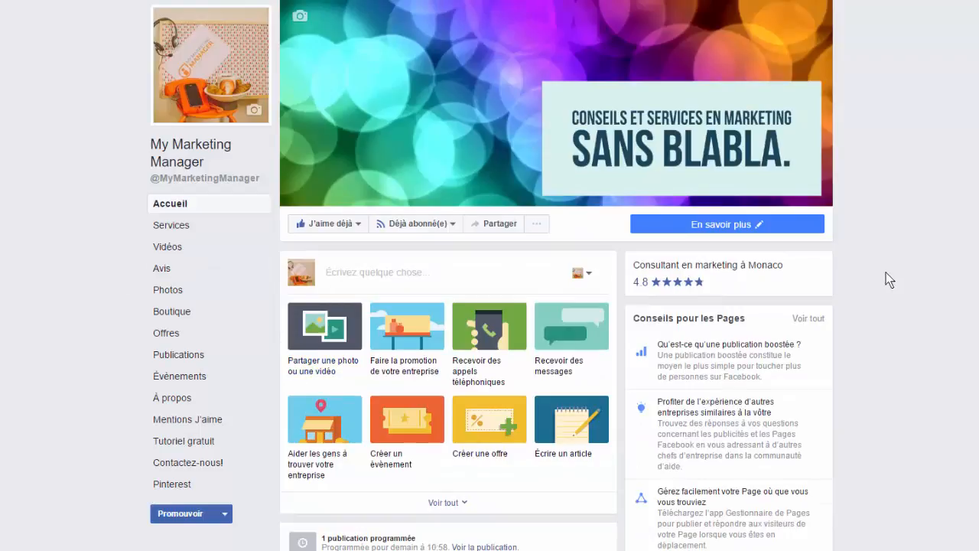